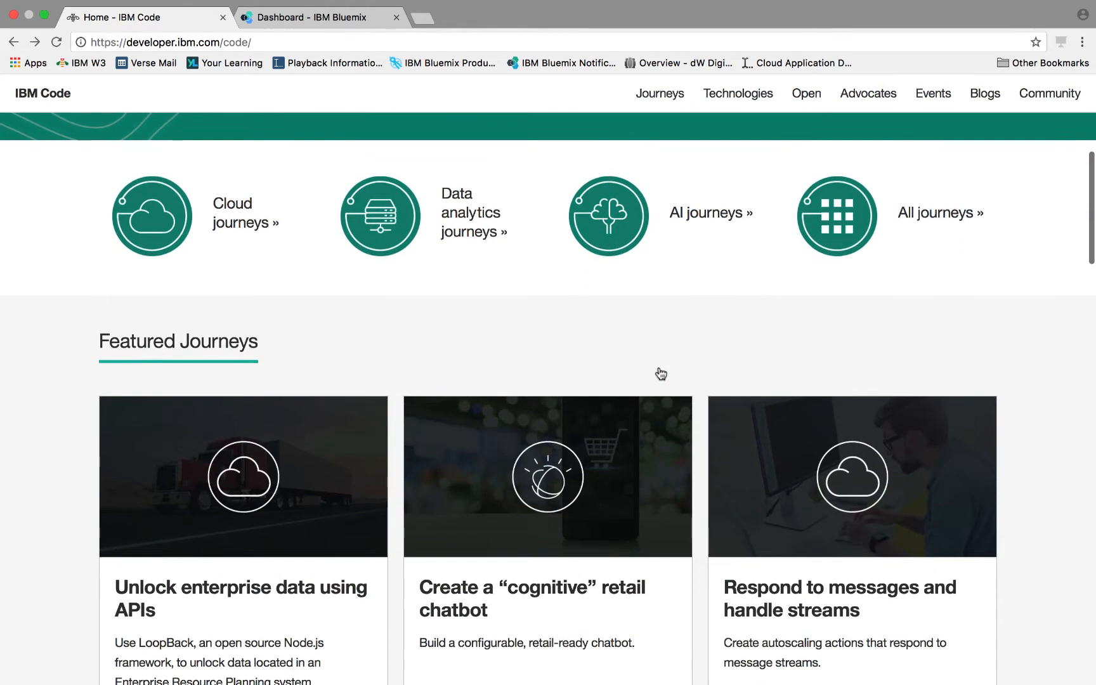
scroll(660, 373, down, 2)
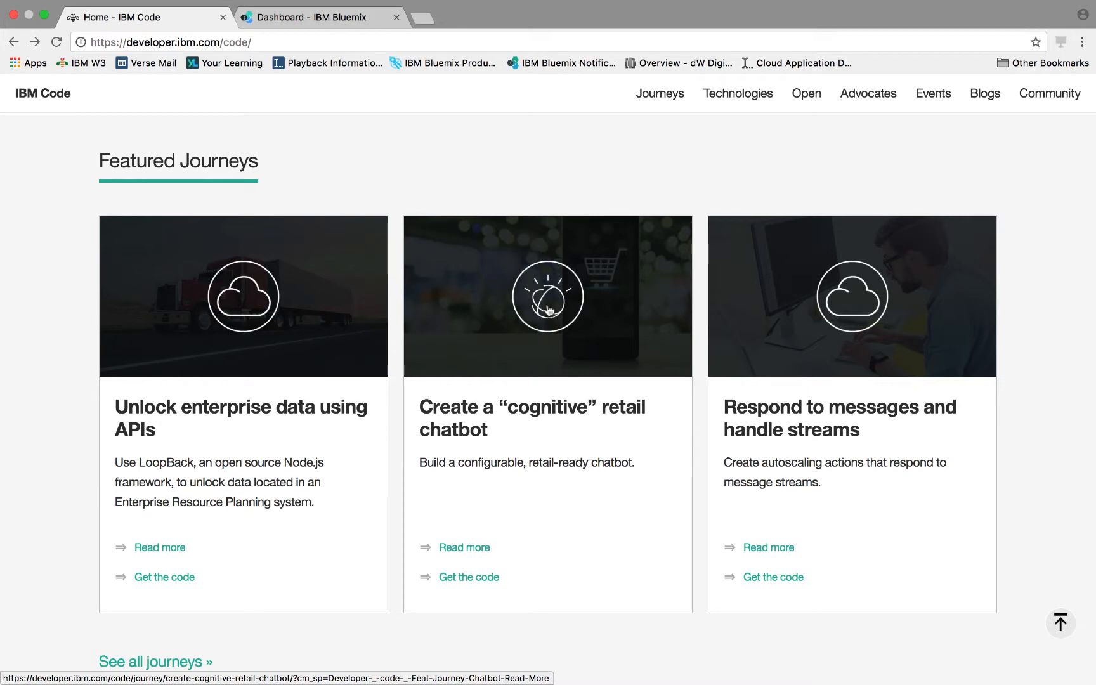
- Open the "Create a cognitive retail chatbot" featured journey
click(550, 310)
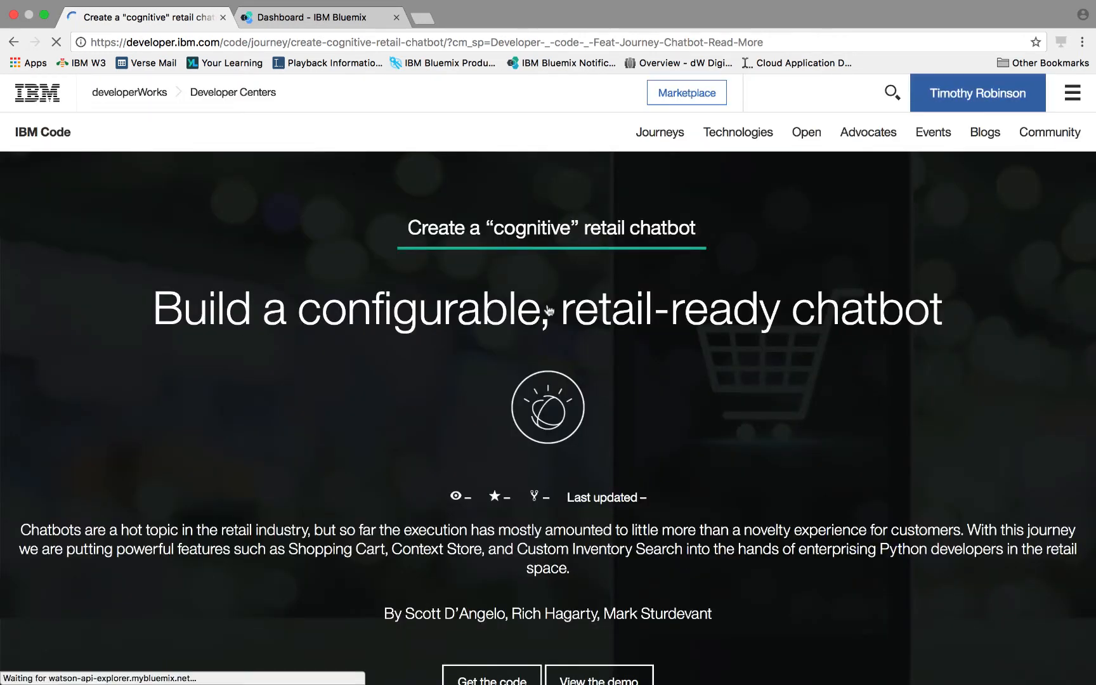
- Scroll through the journey page to review its overview, flow, and included components
scroll(644, 357, down, 5)
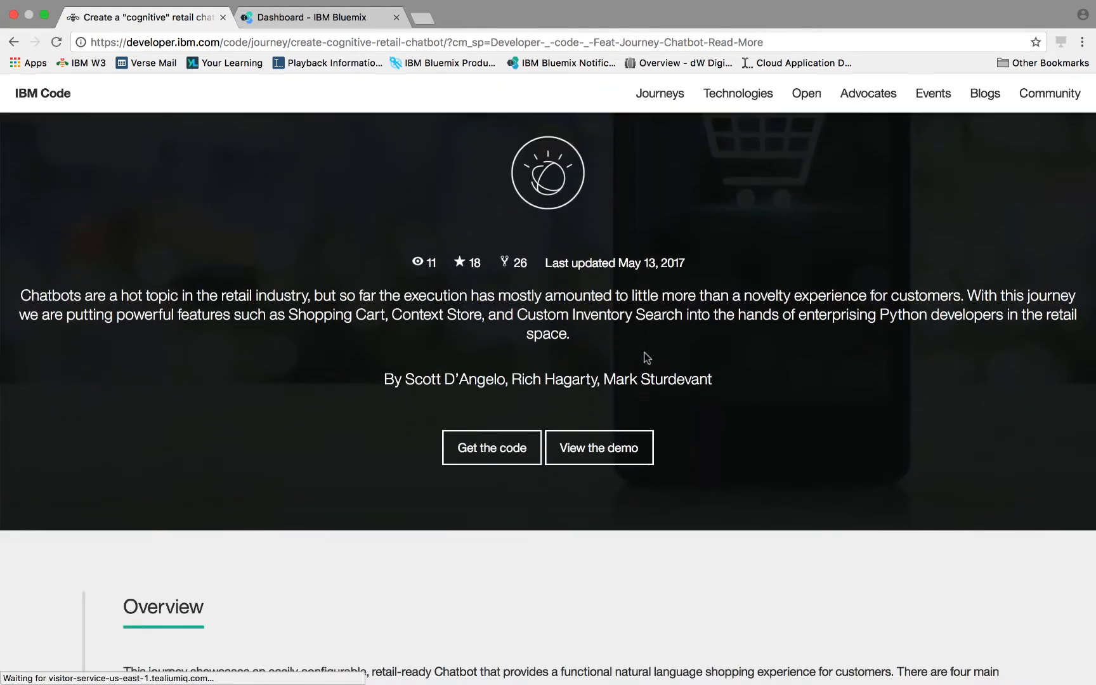
scroll(644, 357, down, 15)
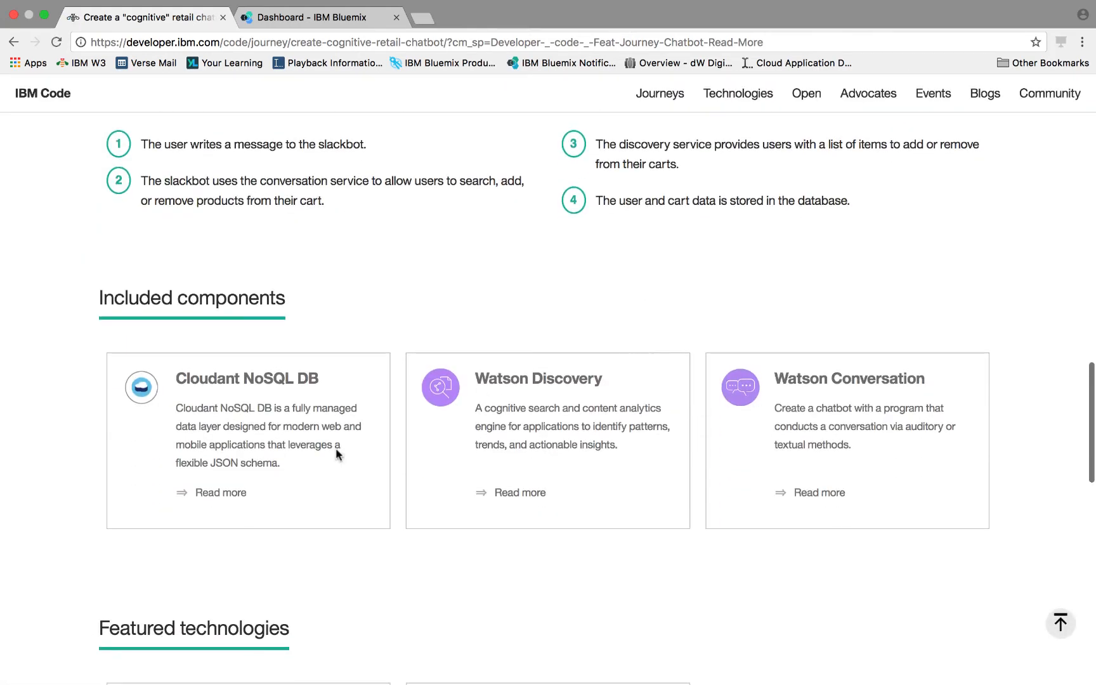
scroll(265, 485, down, 5)
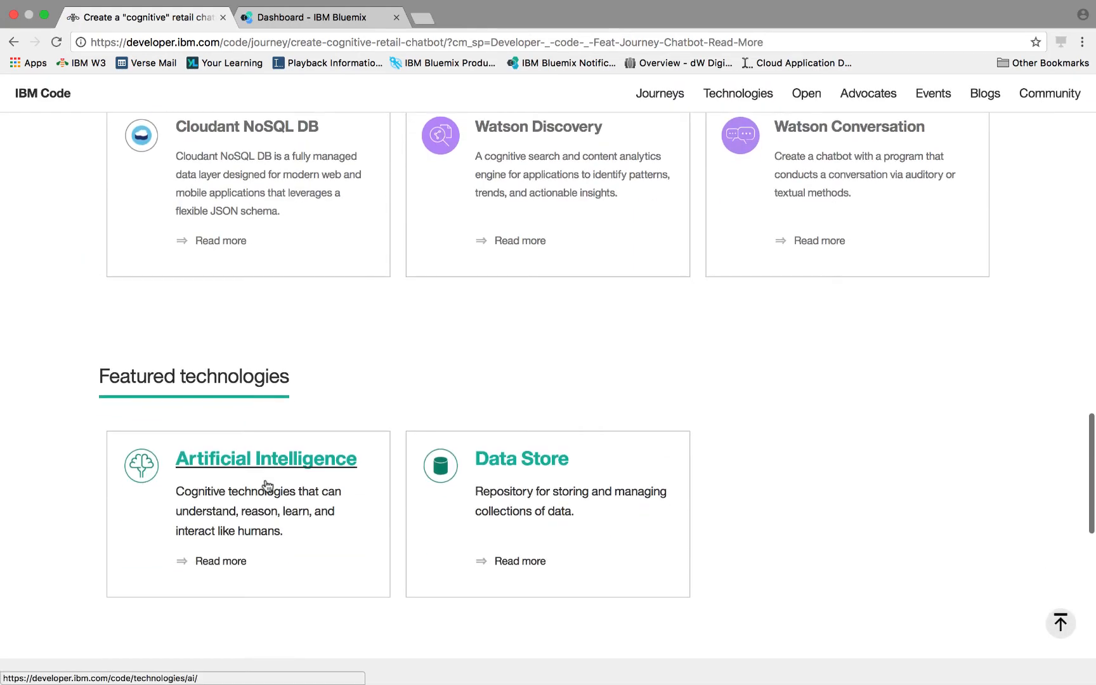
scroll(267, 485, up, 2)
scroll(267, 485, up, 15)
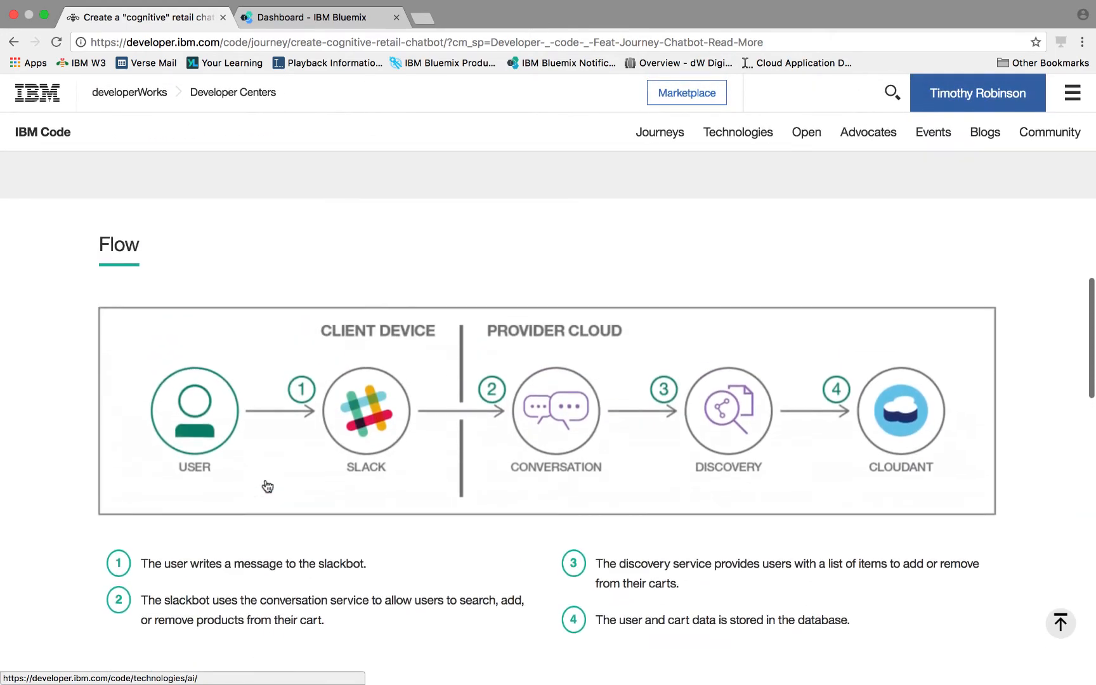
scroll(266, 485, up, 7)
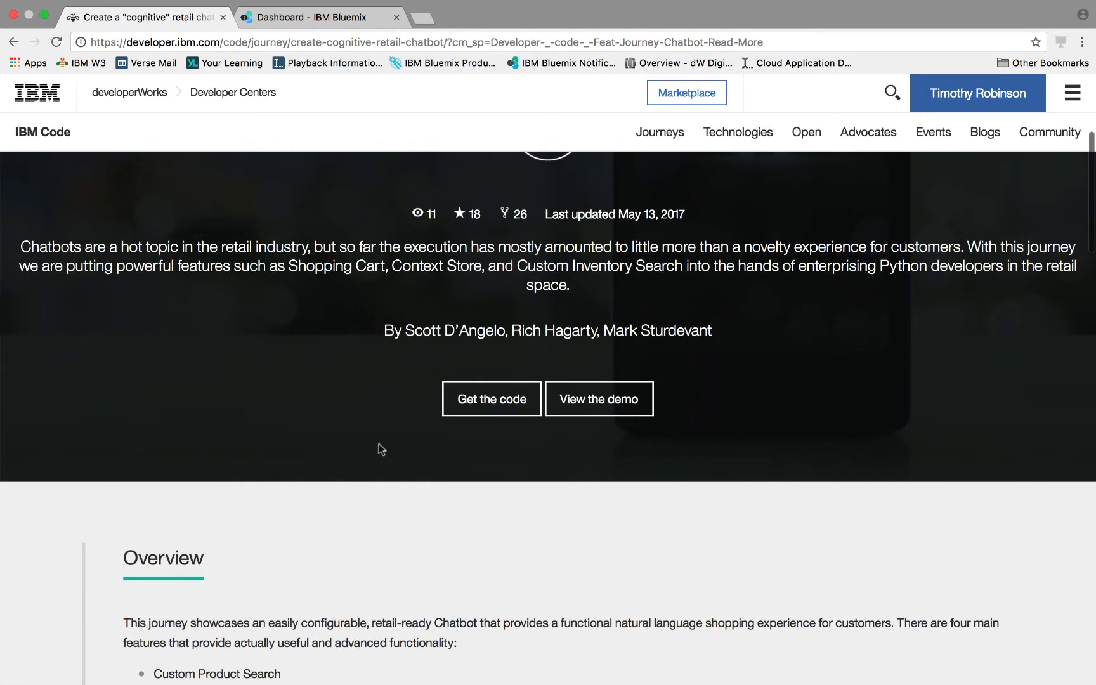
- Open the journey's GitHub code repository and scroll to the README's Steps section
click(464, 399)
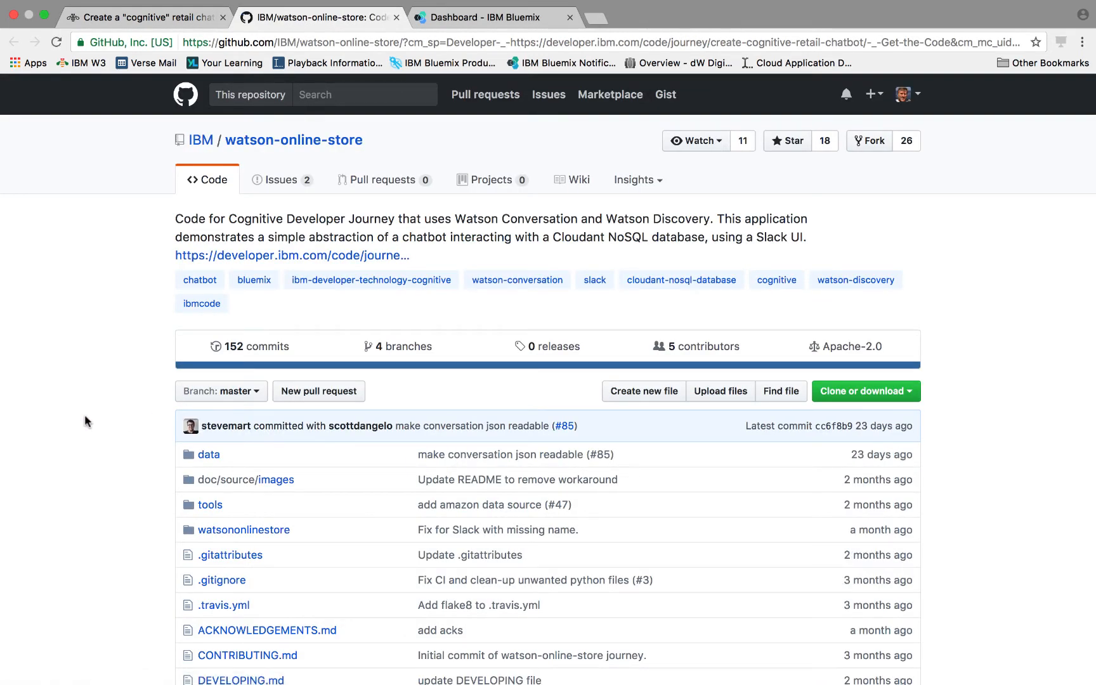
scroll(88, 421, down, 12)
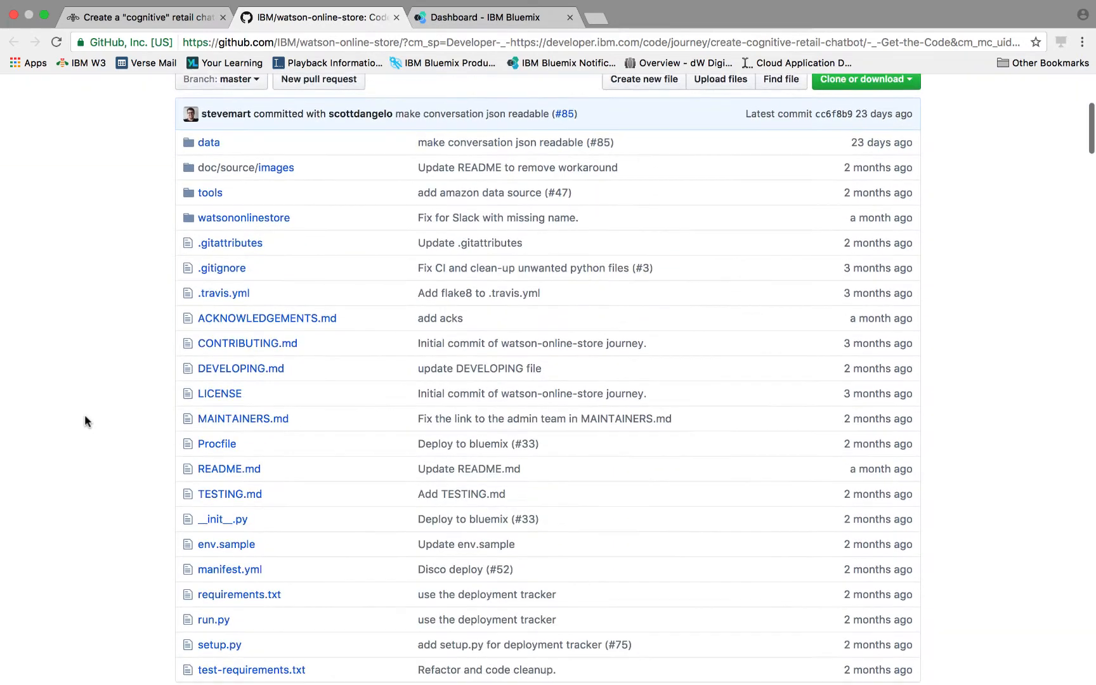
scroll(86, 421, down, 3)
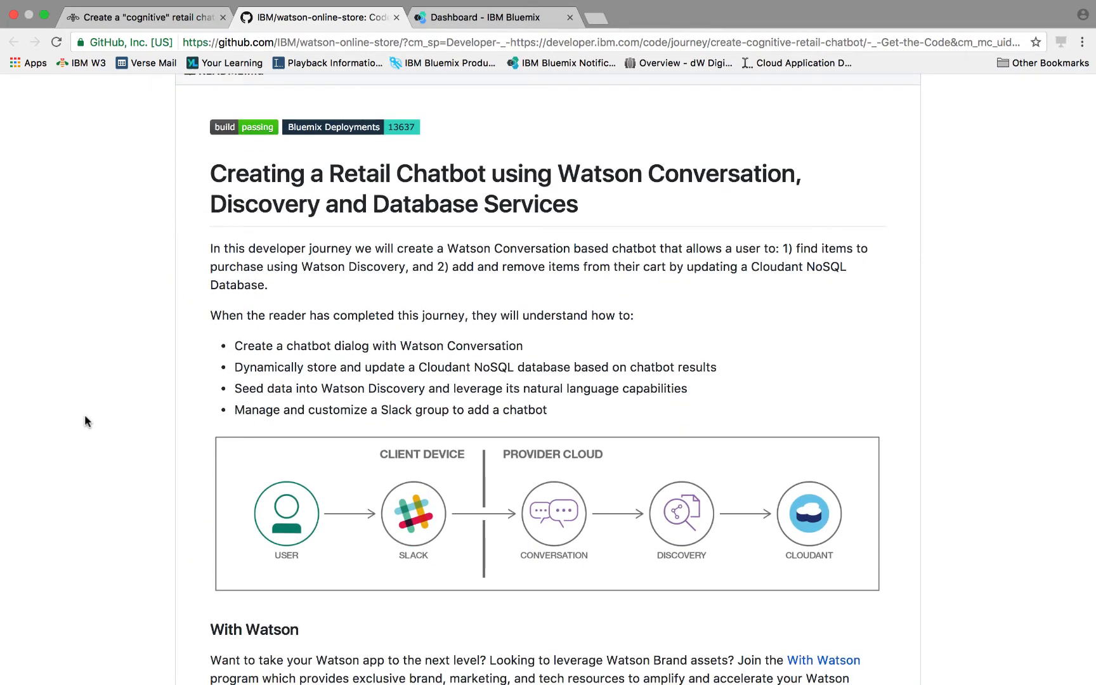
scroll(86, 420, down, 10)
scroll(76, 421, down, 7)
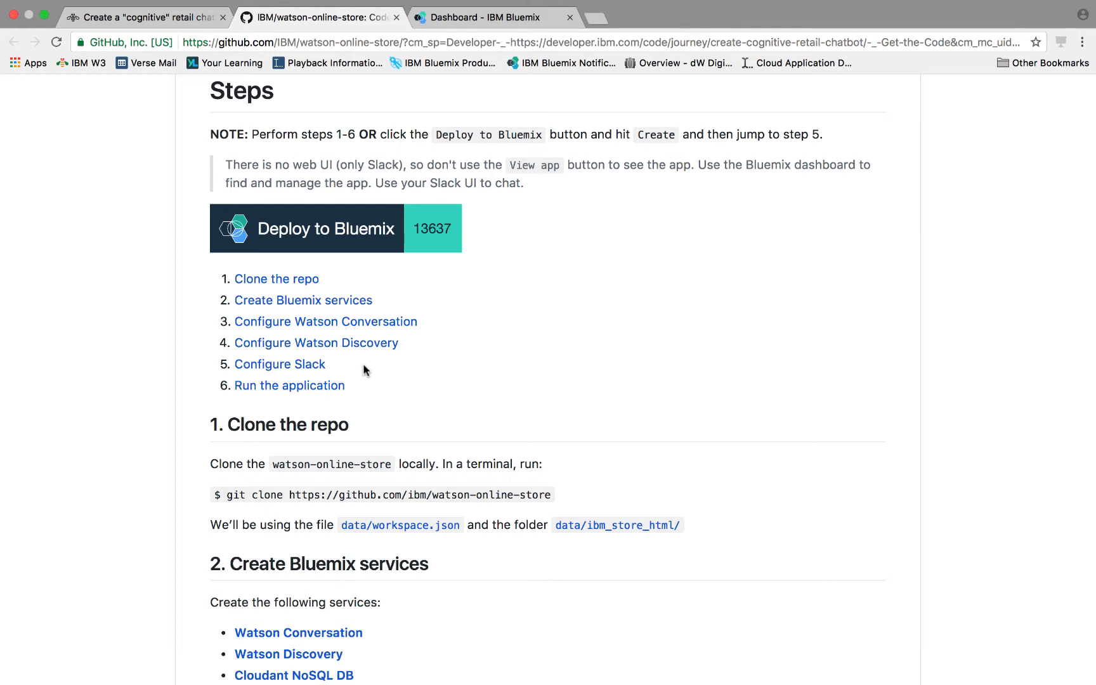
- Deploy the watson-online-store app to Bluemix with the default app name, region, organization and space
click(310, 233)
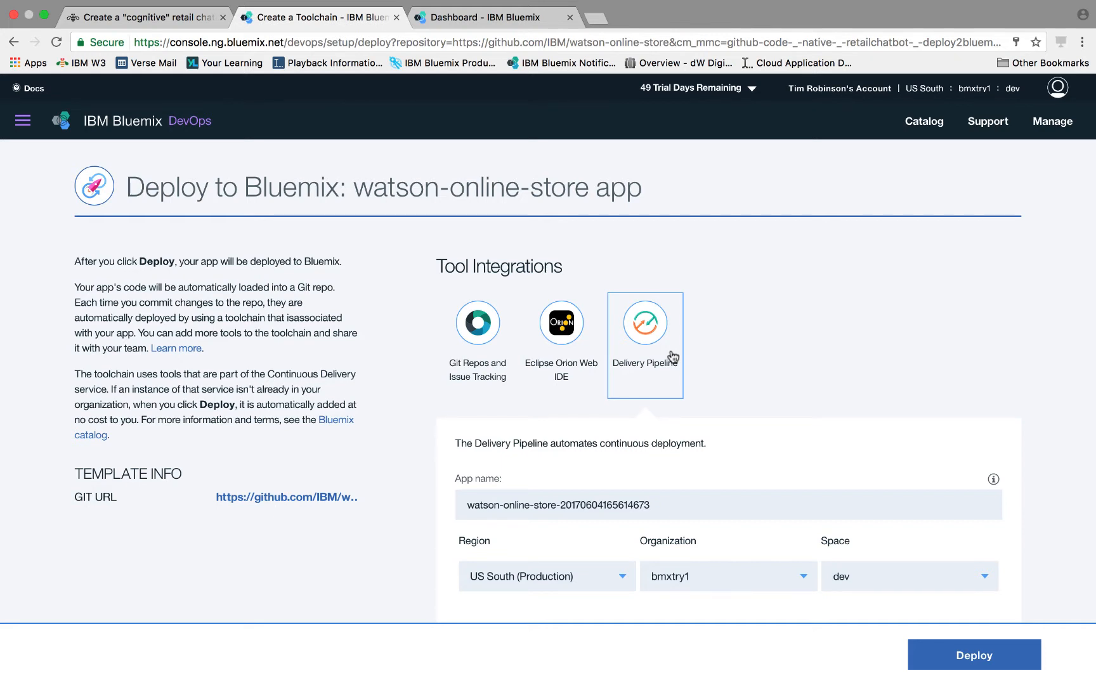
click(968, 660)
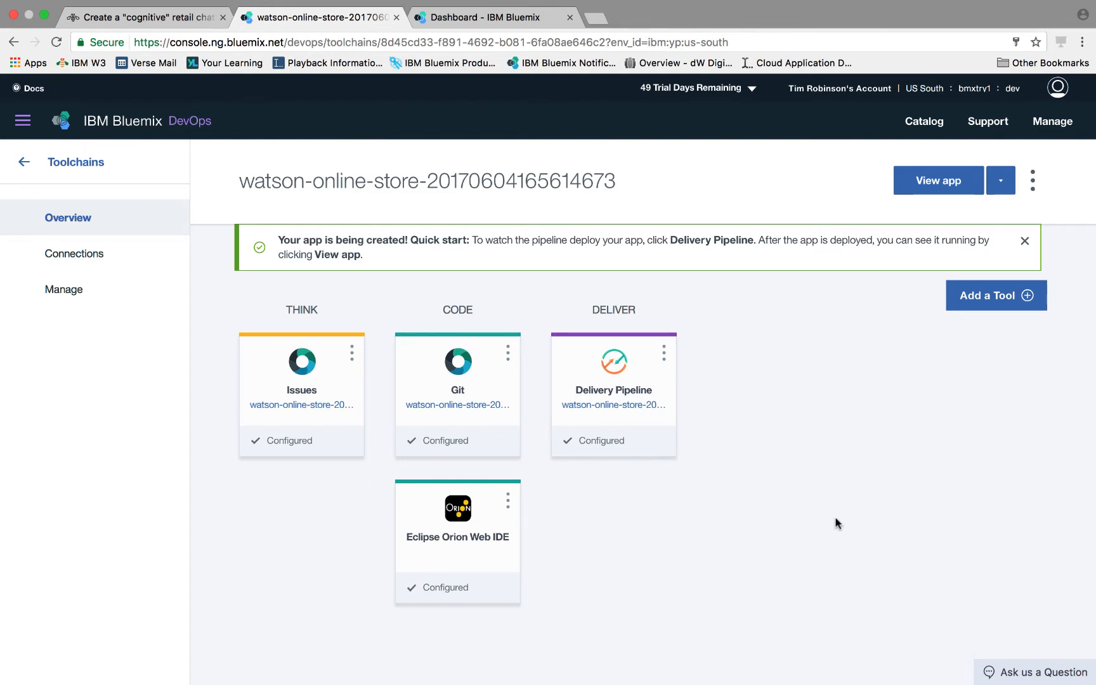
- Open the toolchain's Delivery Pipeline to monitor the build and deploy stages
click(621, 403)
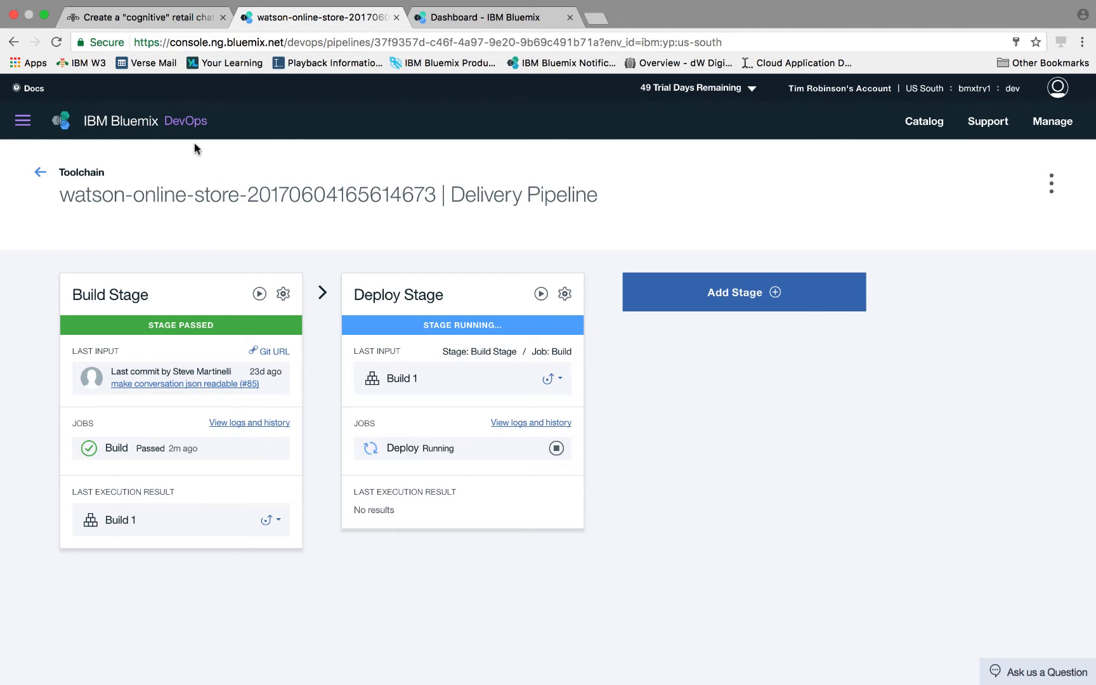
- Reopen the journey's GitHub repository from the journey page and scroll to the README Steps list
click(125, 17)
click(472, 394)
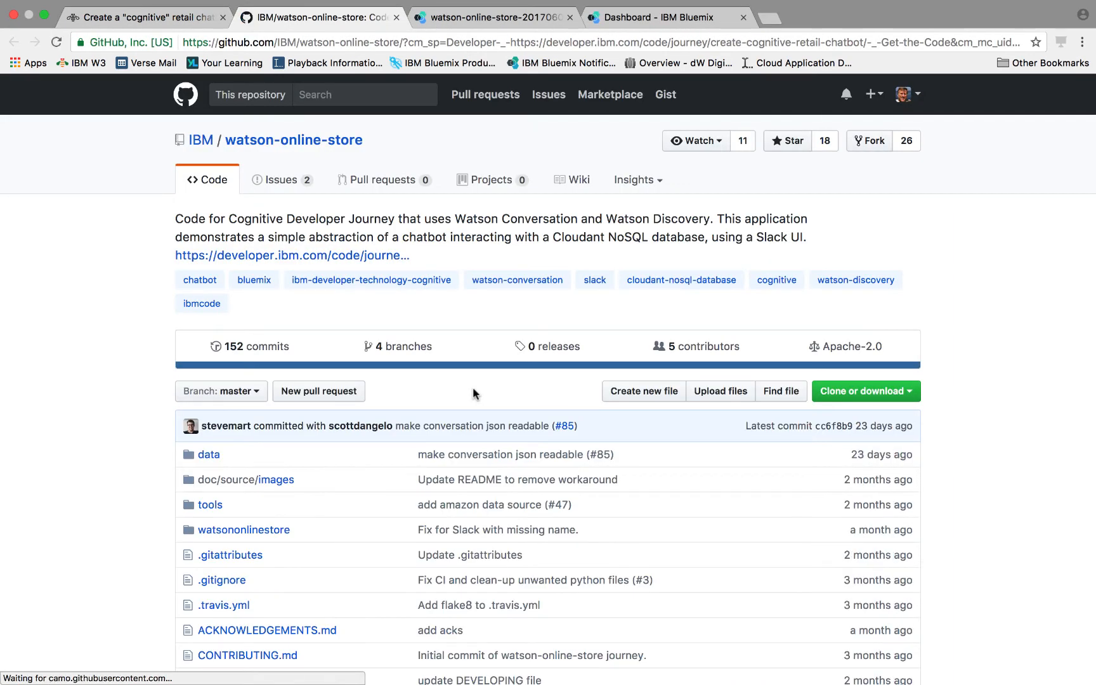
scroll(472, 393, down, 5)
scroll(474, 393, down, 15)
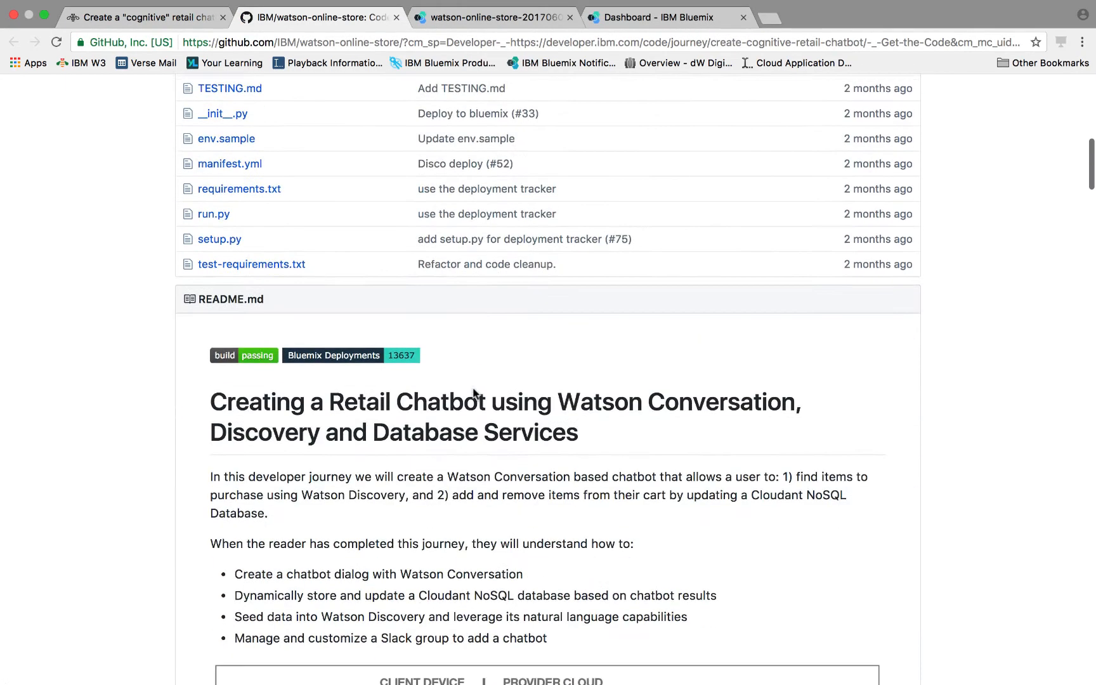
scroll(473, 393, down, 7)
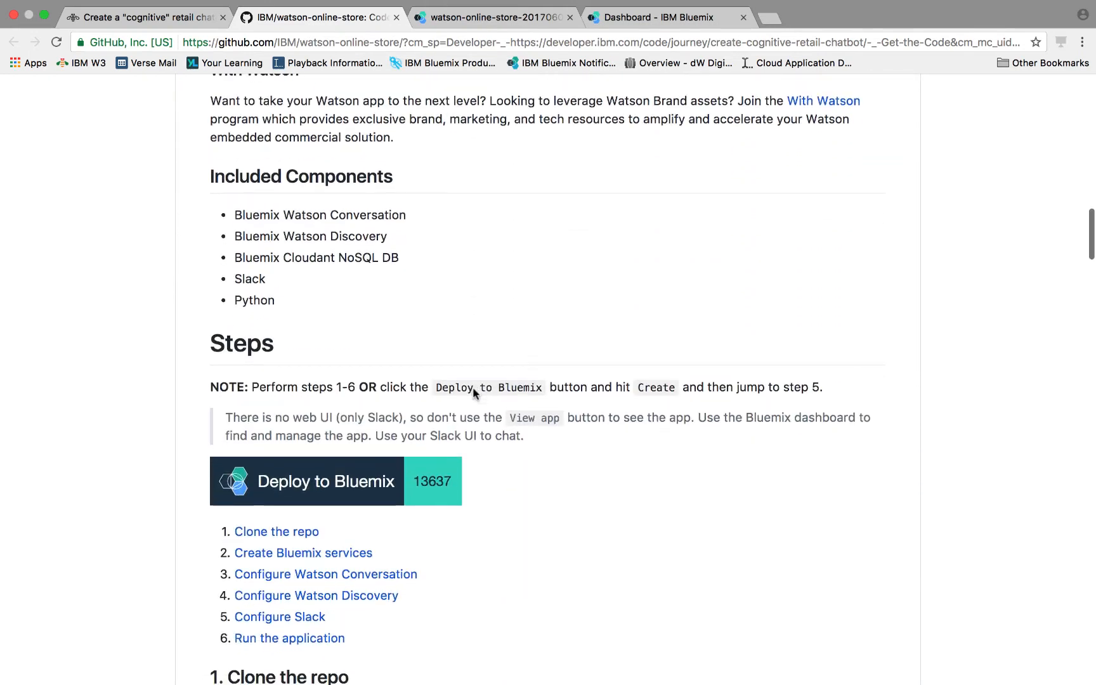
scroll(473, 393, down, 1)
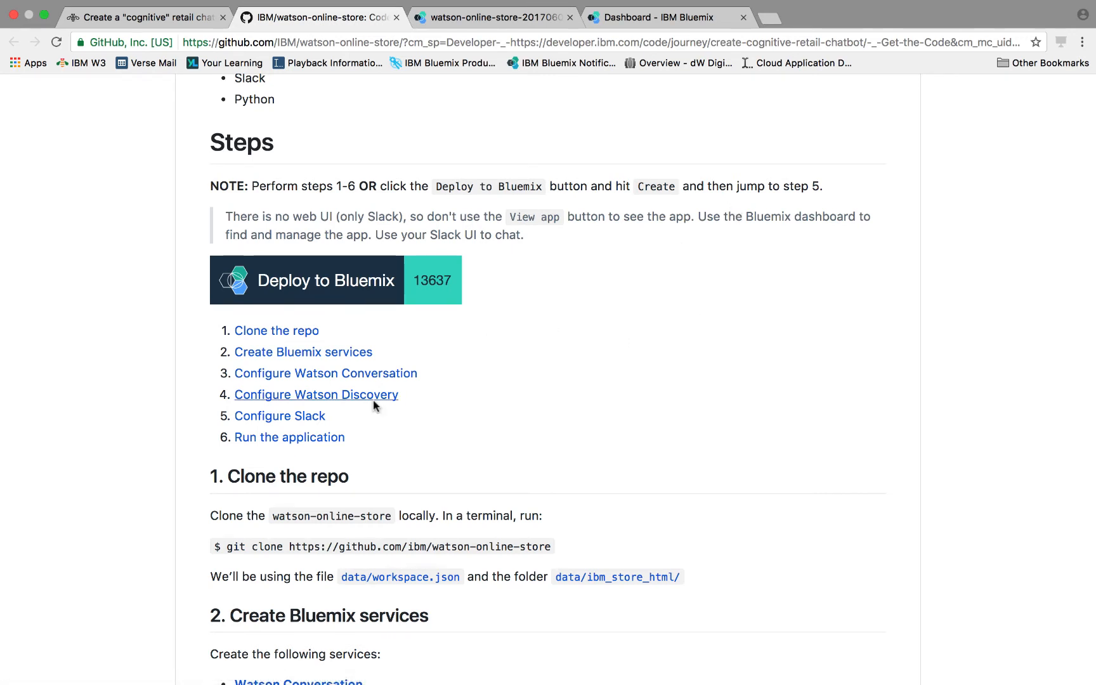
- Follow the Configure Slack step and continue Slack team creation to the group name page
click(281, 416)
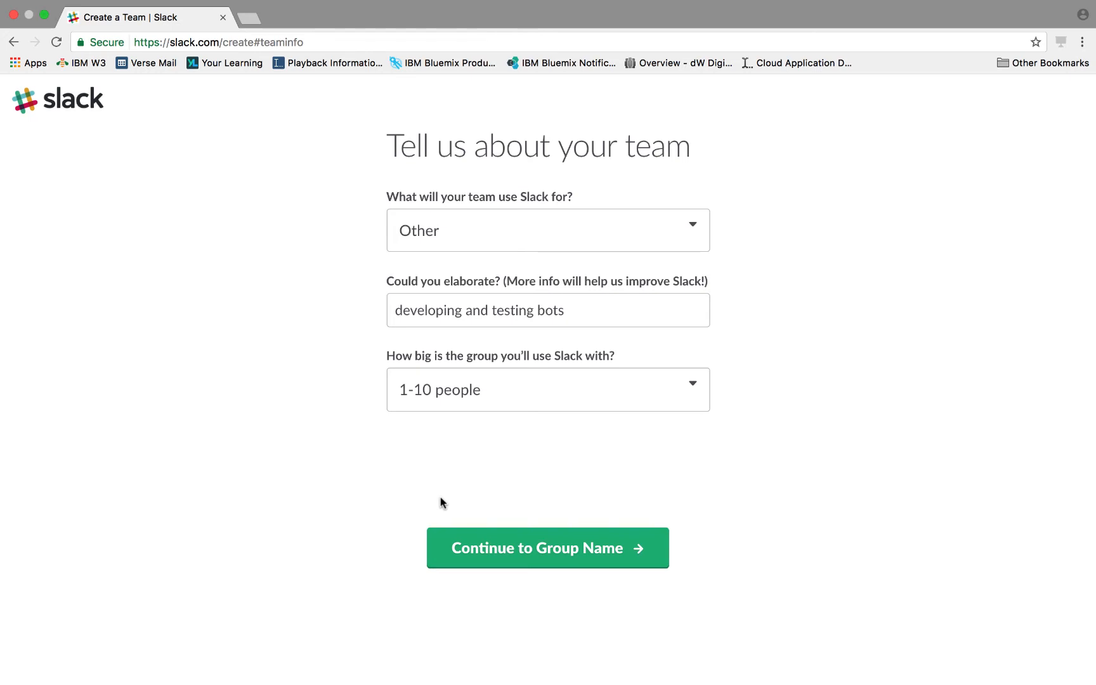
click(532, 549)
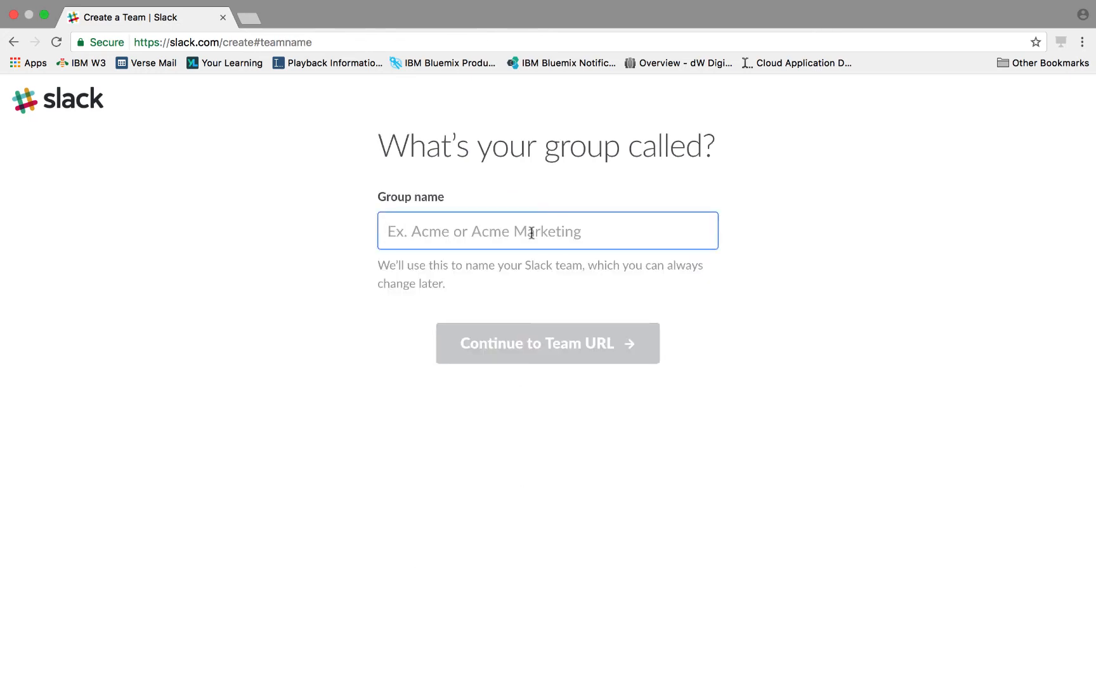
- Name the Slack group "Example Watson Chatbots" and continue to the team URL page
text(Exampl)
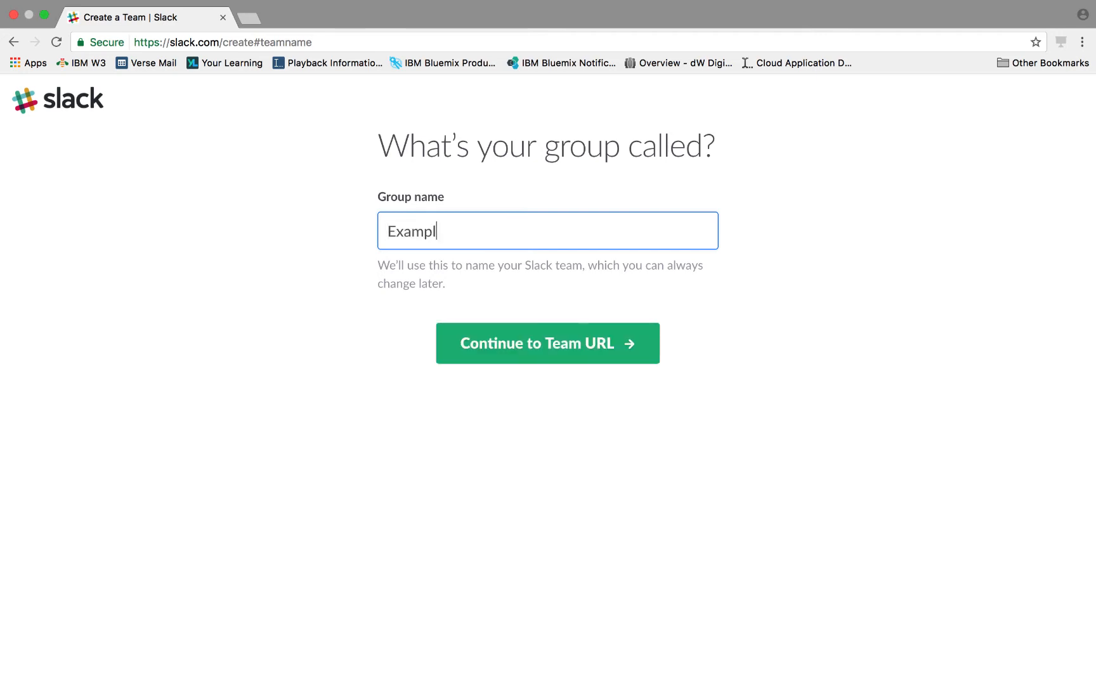
text(e Watson Chatbots)
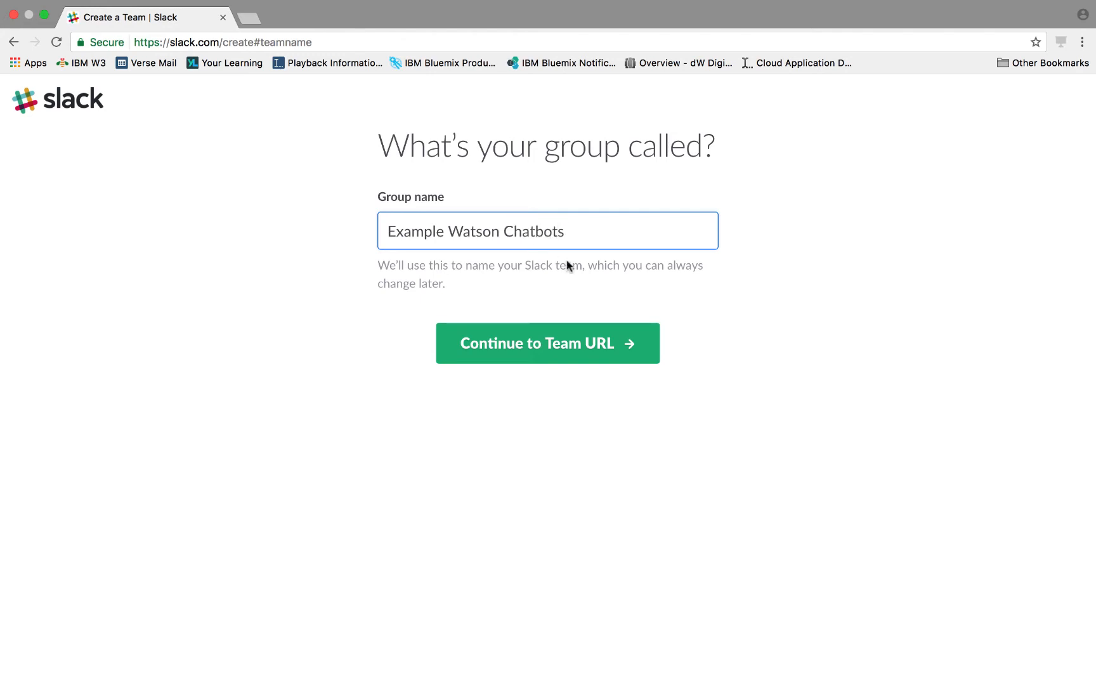
click(584, 339)
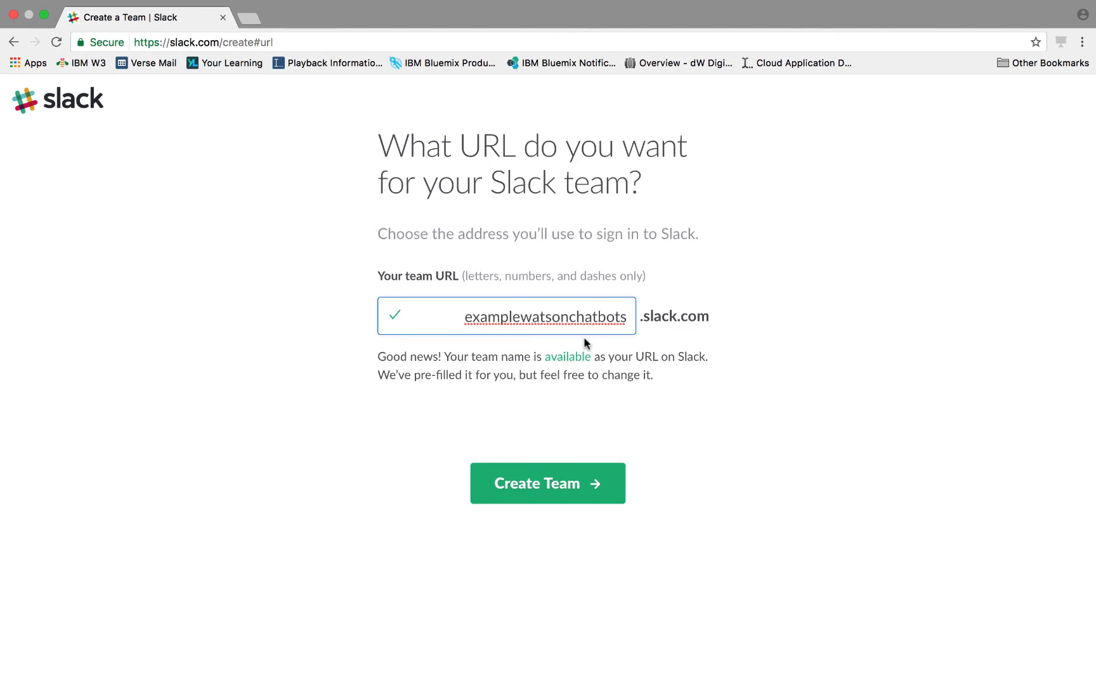
- Set the Slack team URL to bmxtry-tor-2017
key(BackSpace)
key(BackSpace)
key(BackSpace)
key(BackSpace)
key(BackSpace)
key(BackSpace)
key(BackSpace)
key(BackSpace)
key(BackSpace)
key(BackSpace)
key(BackSpace)
key(BackSpace)
key(BackSpace)
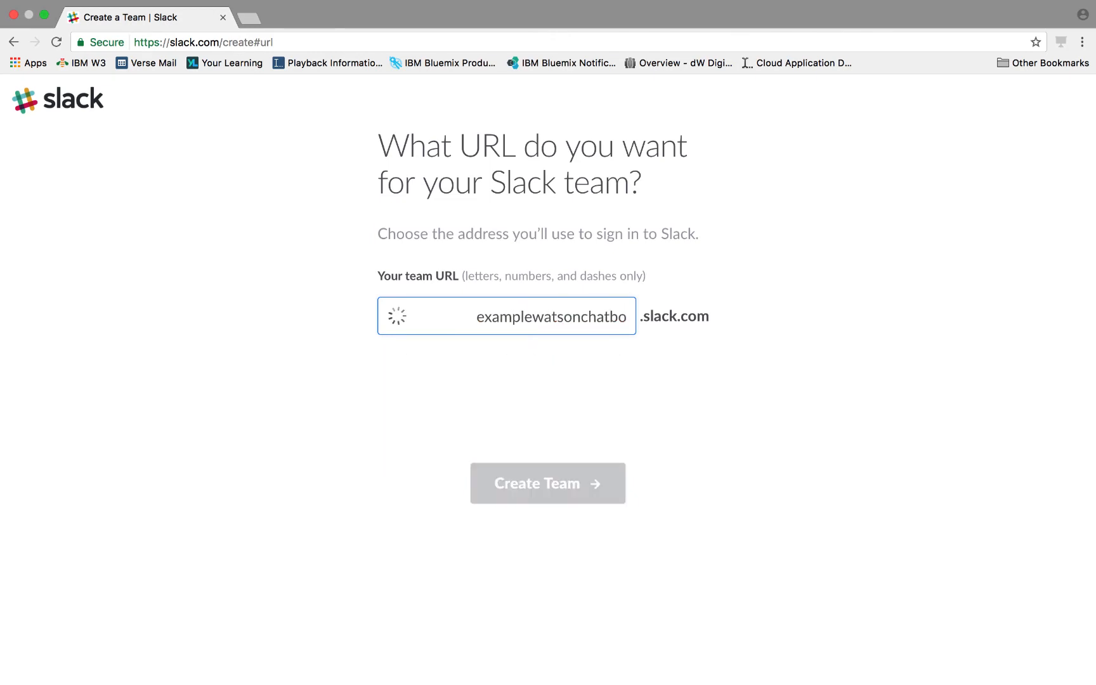
key(BackSpace)
key(BackSpace)
key(BackSpace)
key(BackSpace)
key(BackSpace)
key(BackSpace)
key(BackSpace)
key(BackSpace)
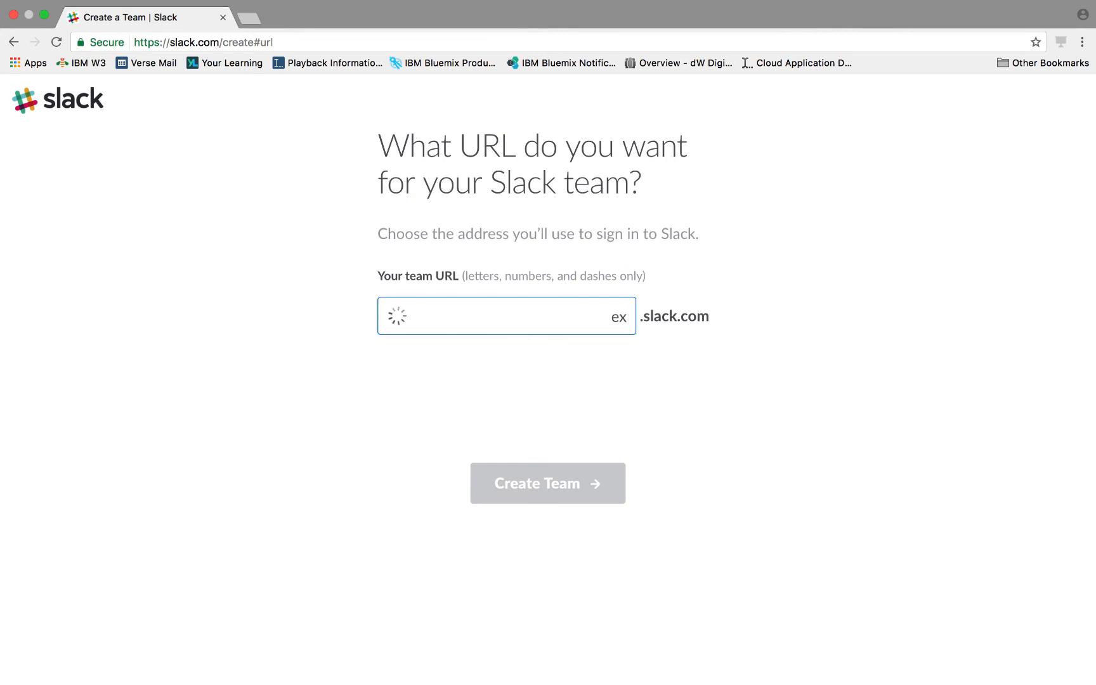
text(bmxtry-tor)
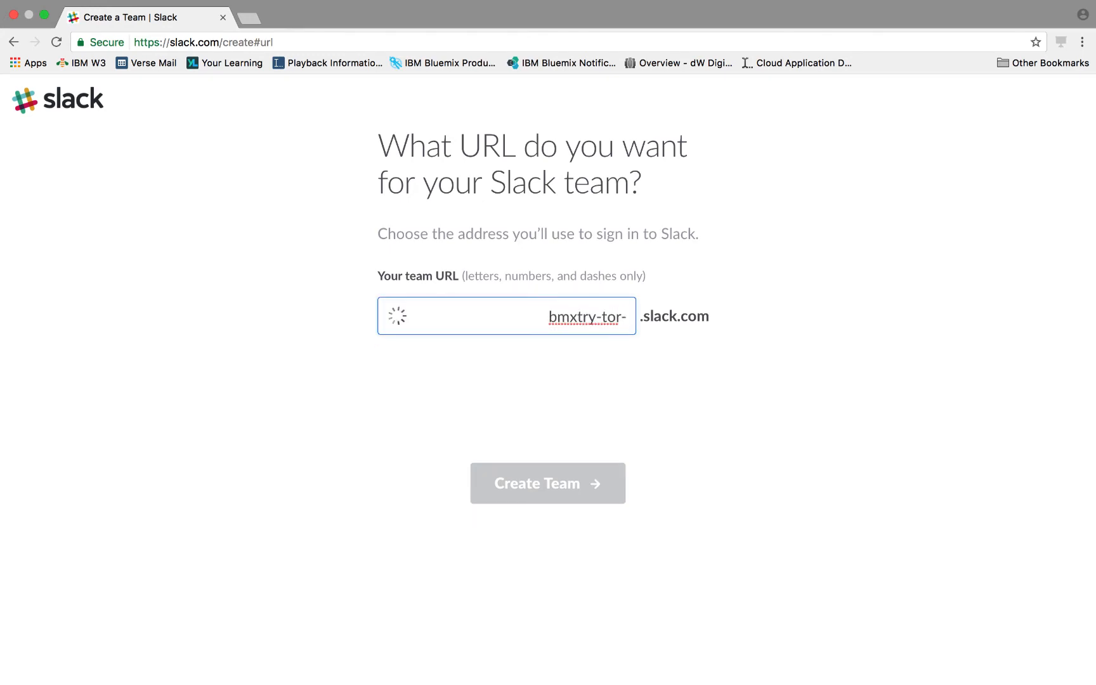
text(-2017)
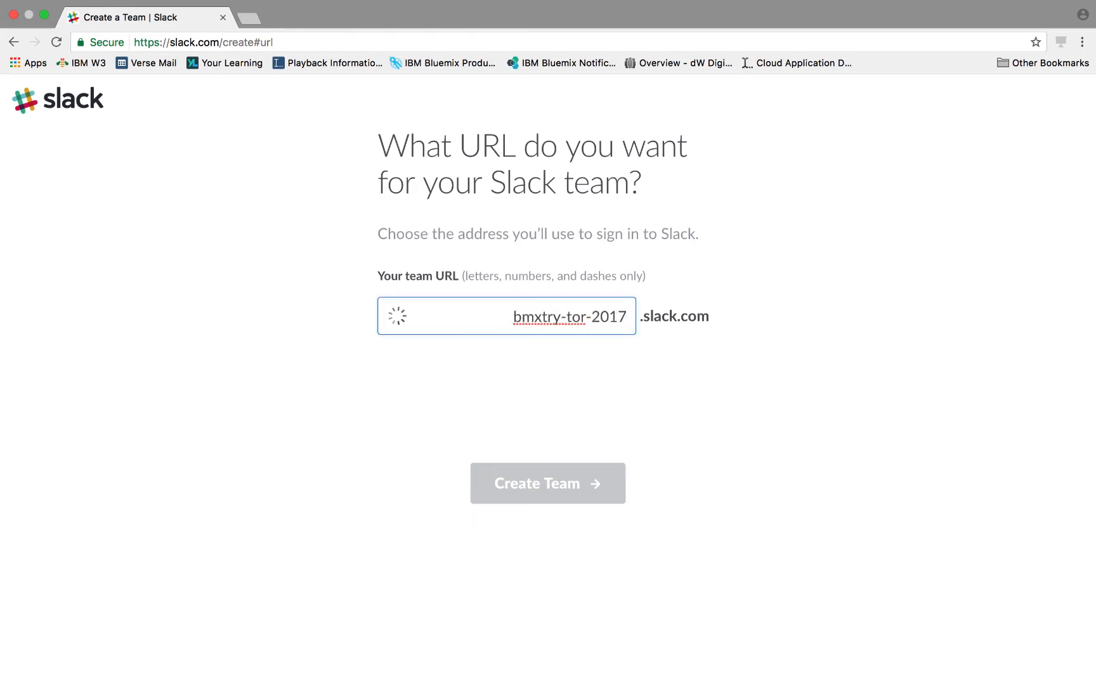
- Create the Slack team and agree to the terms
click(582, 484)
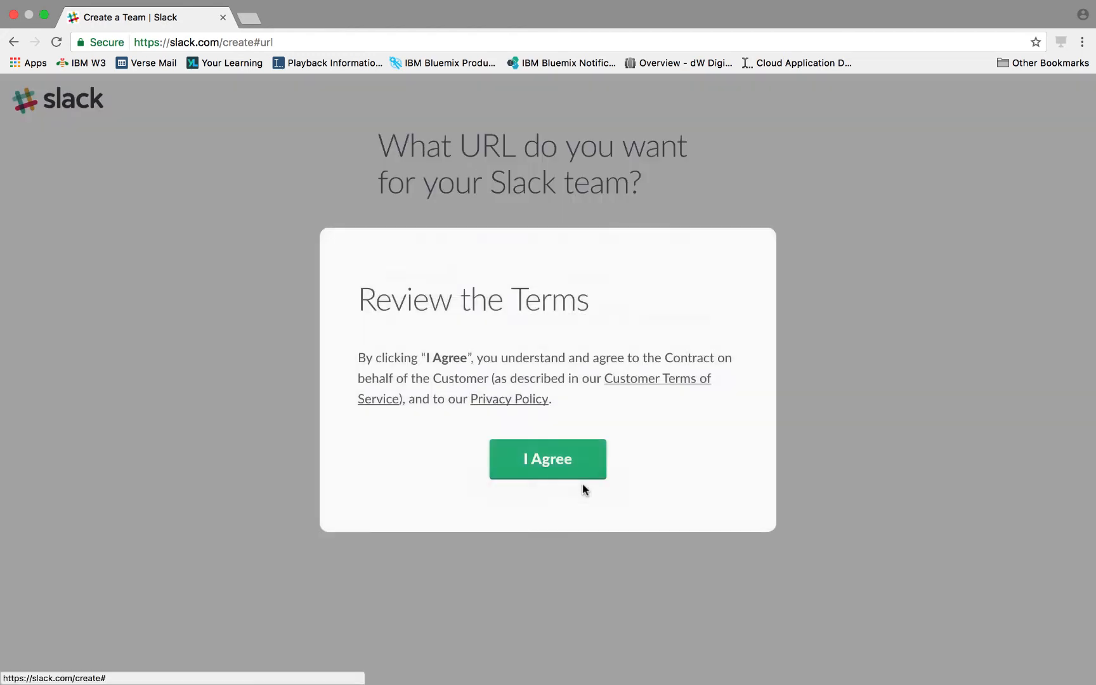
click(546, 460)
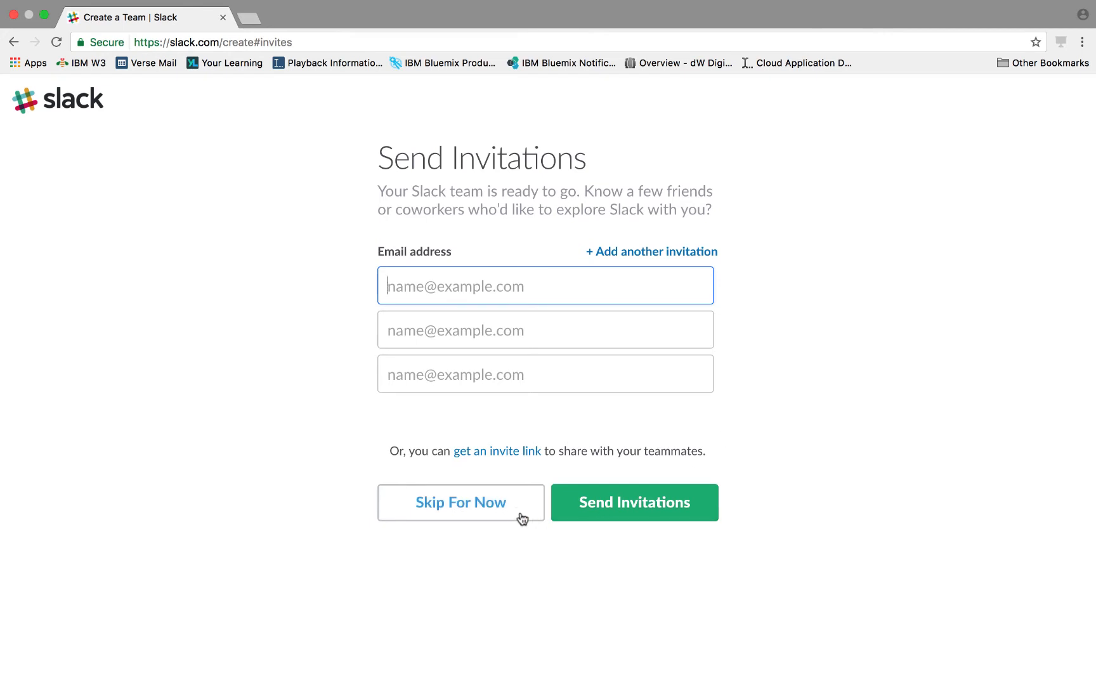
- Skip sending invitations and skip the Slack tutorial
click(494, 516)
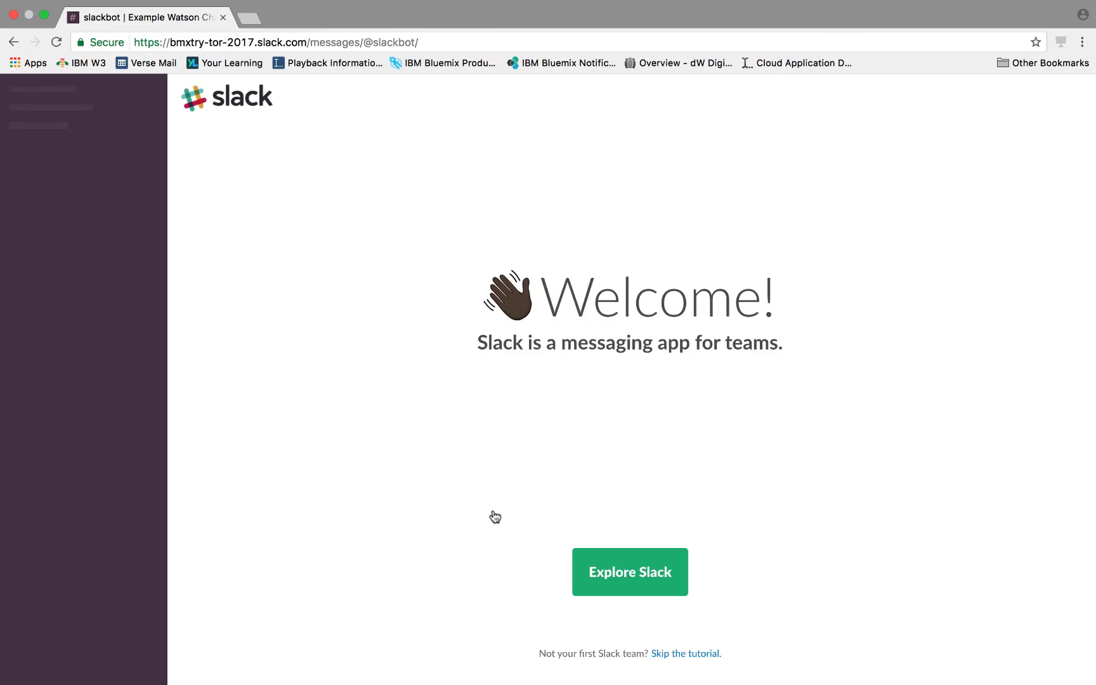
click(648, 573)
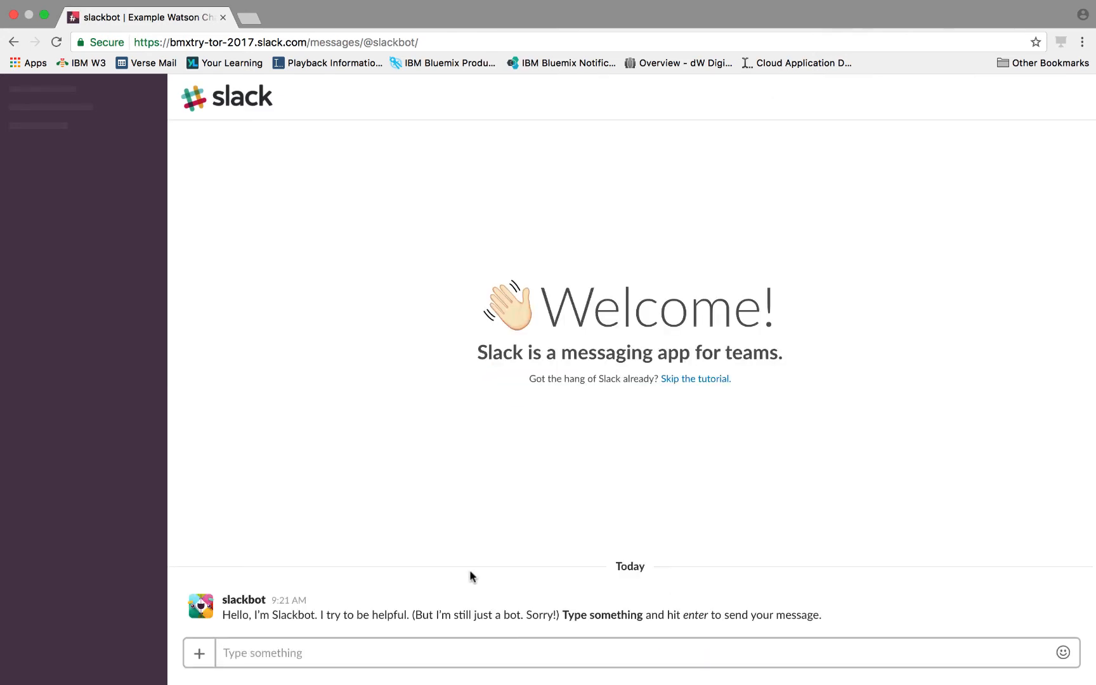
click(695, 380)
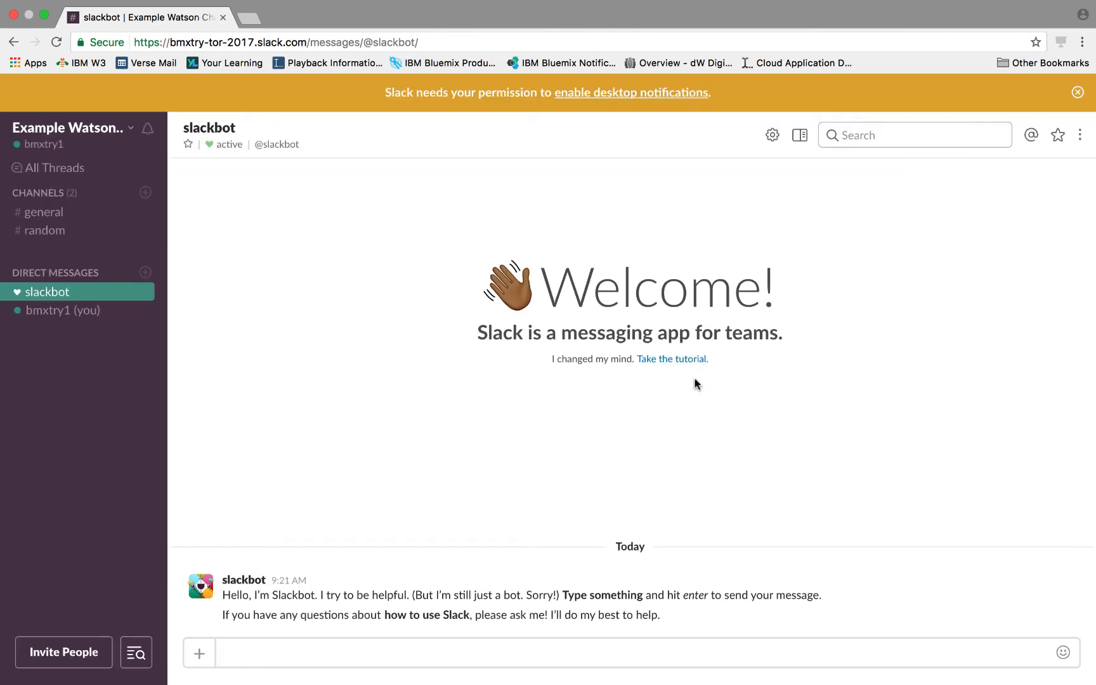
- Dismiss the desktop notifications permission banner
click(1076, 93)
click(1077, 95)
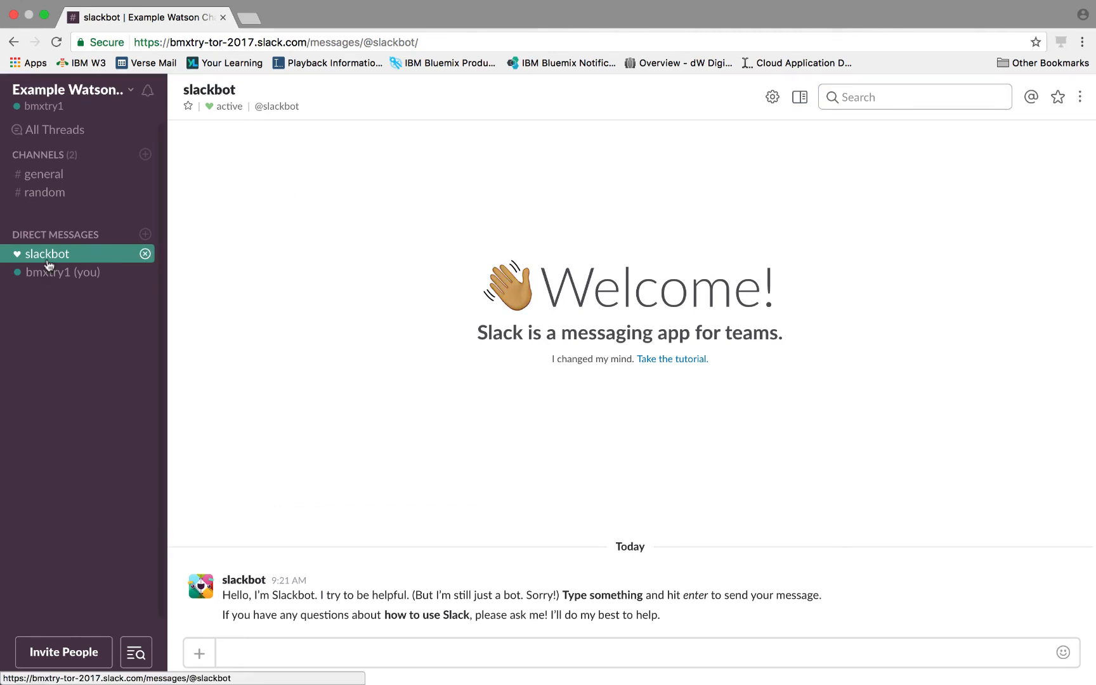
- Post "hello world!" in the #general channel
click(52, 177)
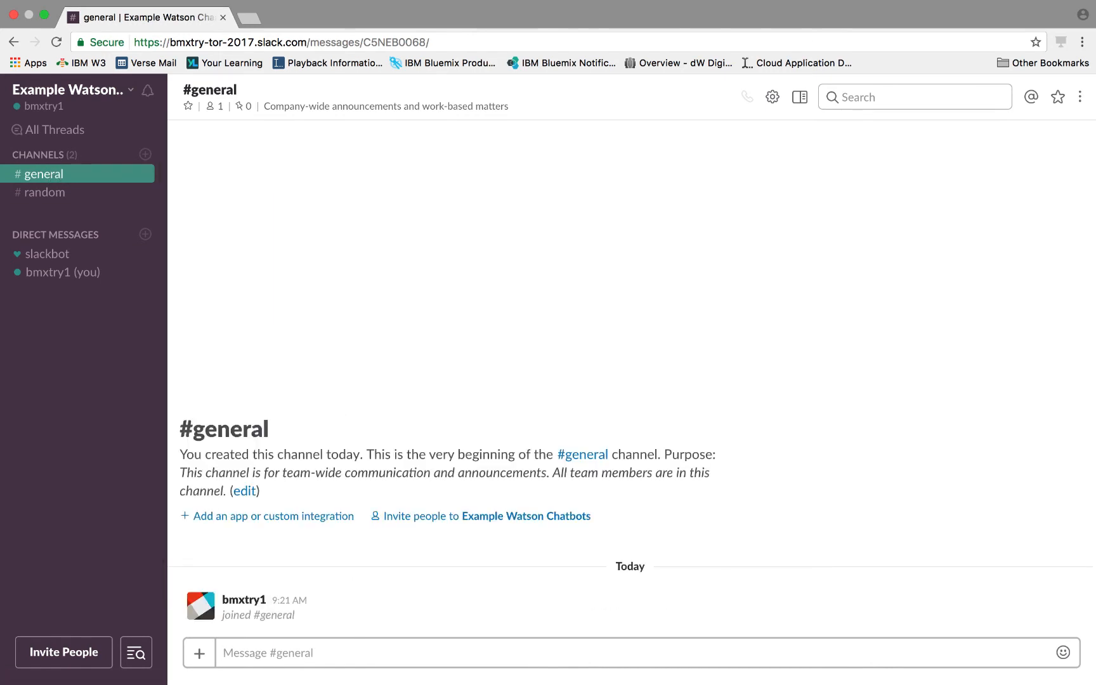
text(hello world)
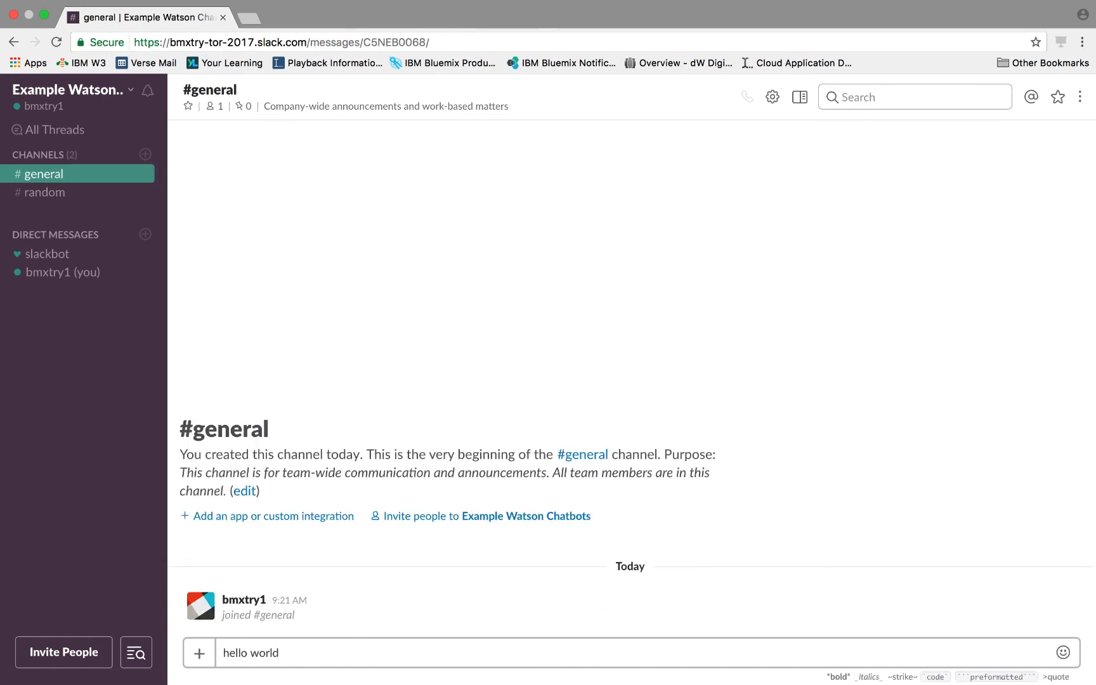
text(!)
key(Return)
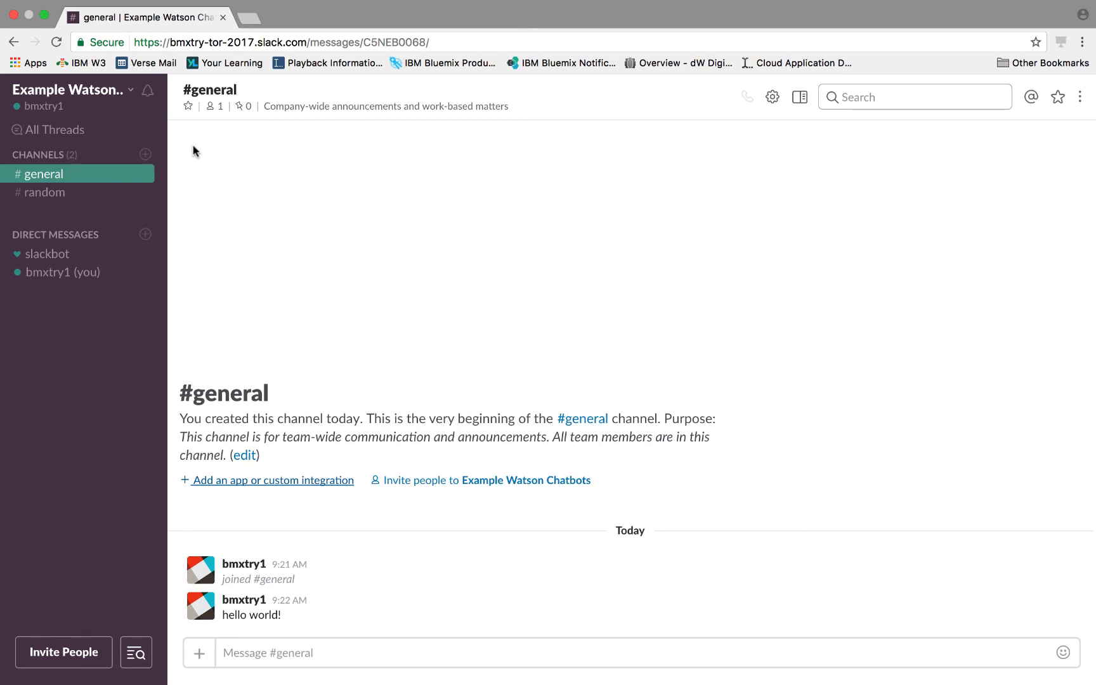
click(248, 19)
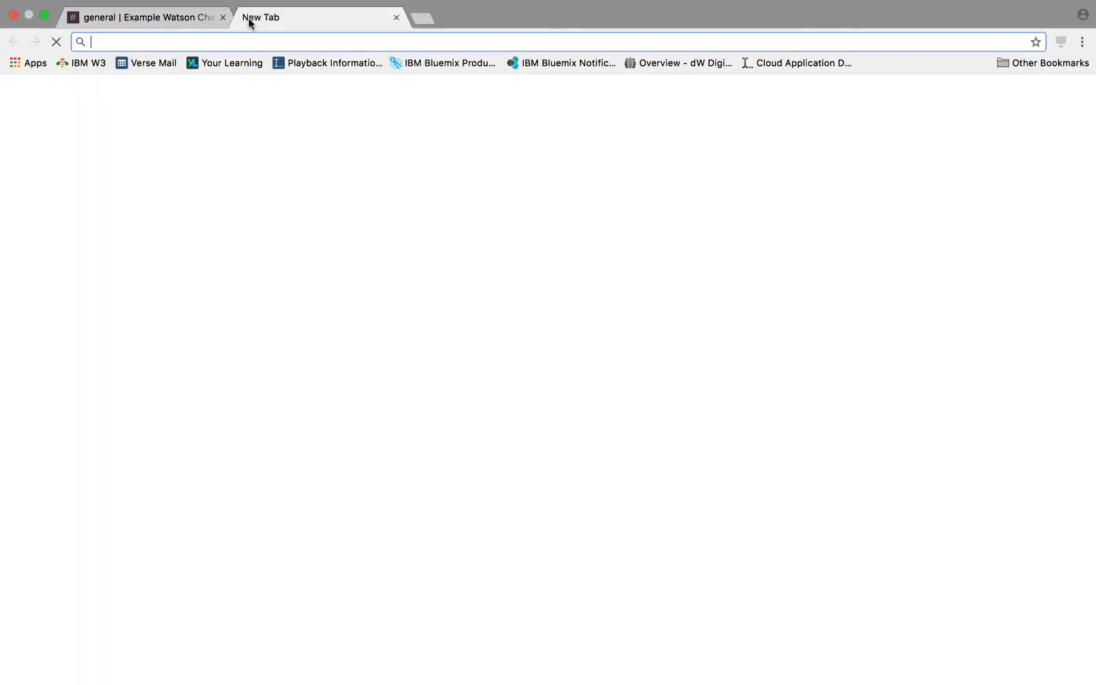
text(https://my.slack.com/services/new/bot)
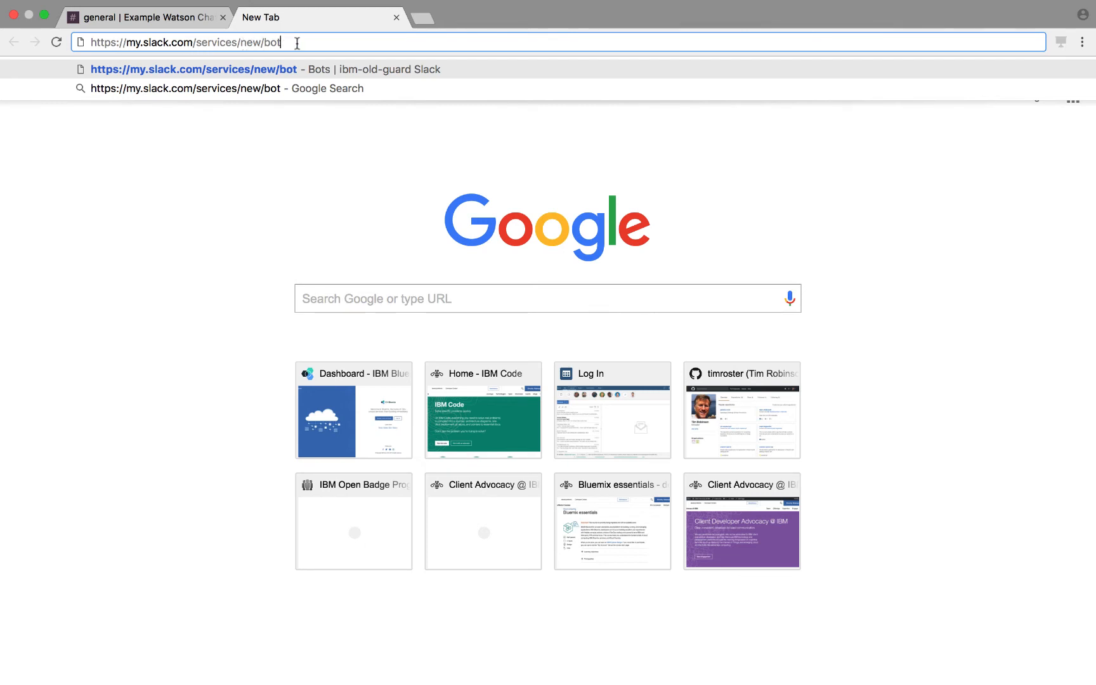
key(Return)
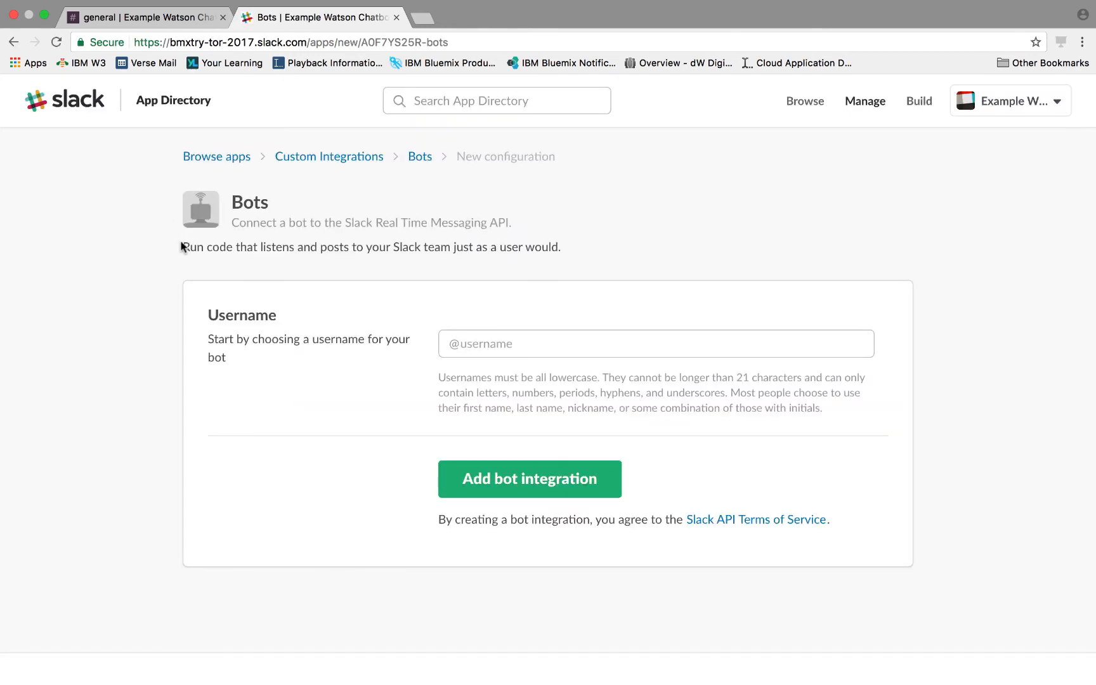
- Add a bot integration with the username wos
click(479, 344)
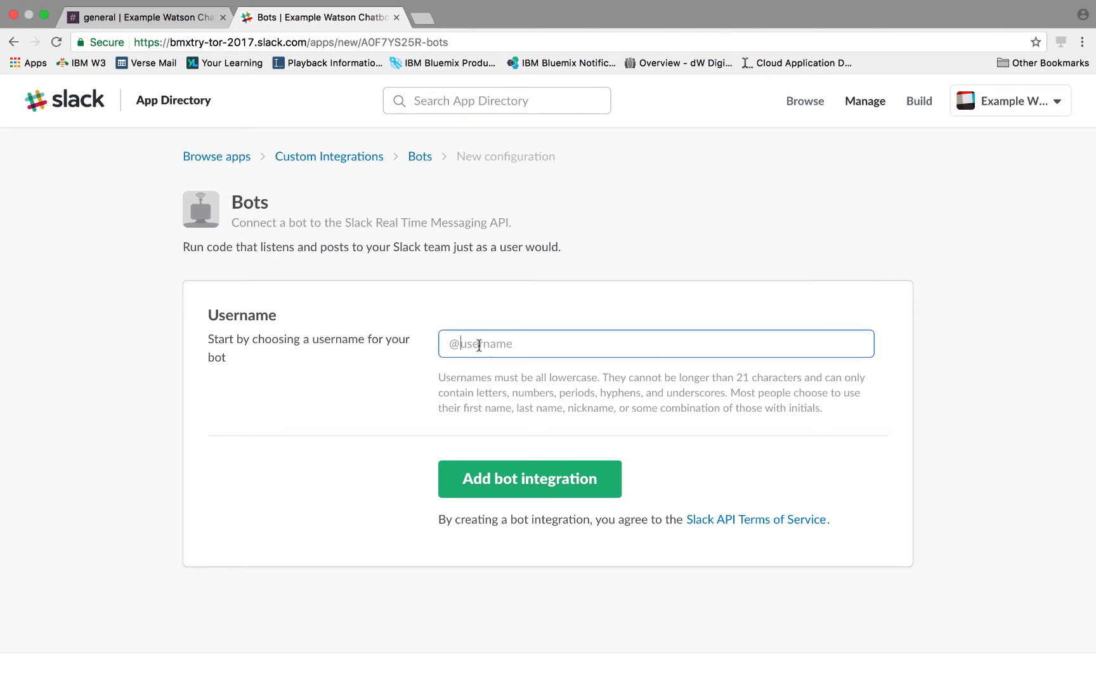
text(wos)
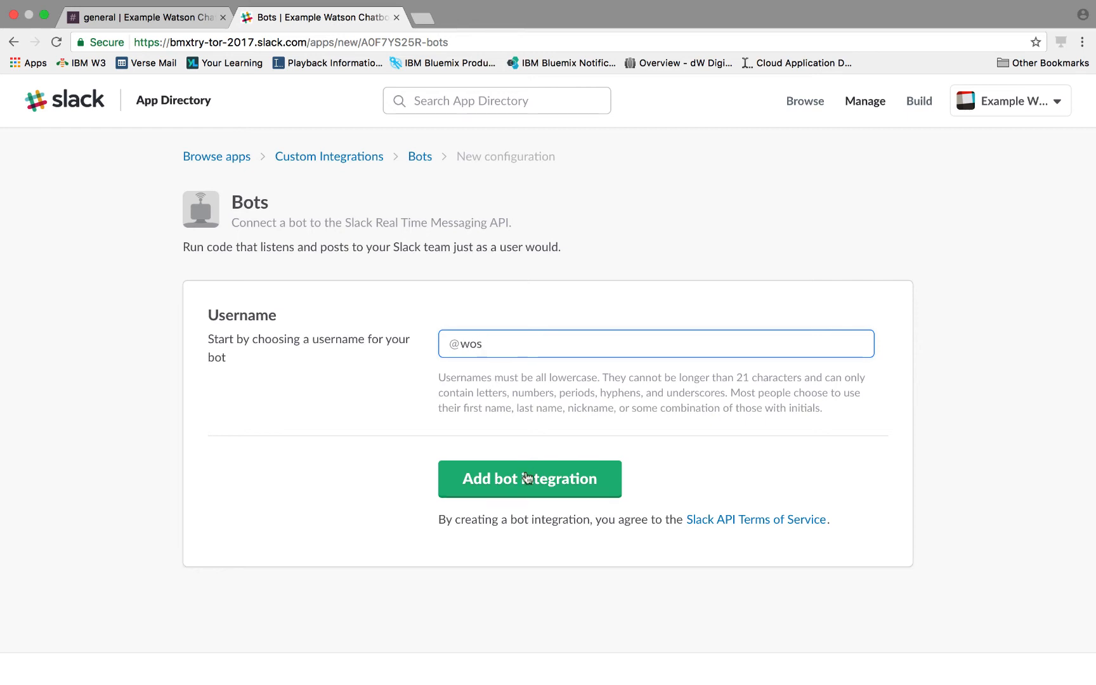
click(522, 479)
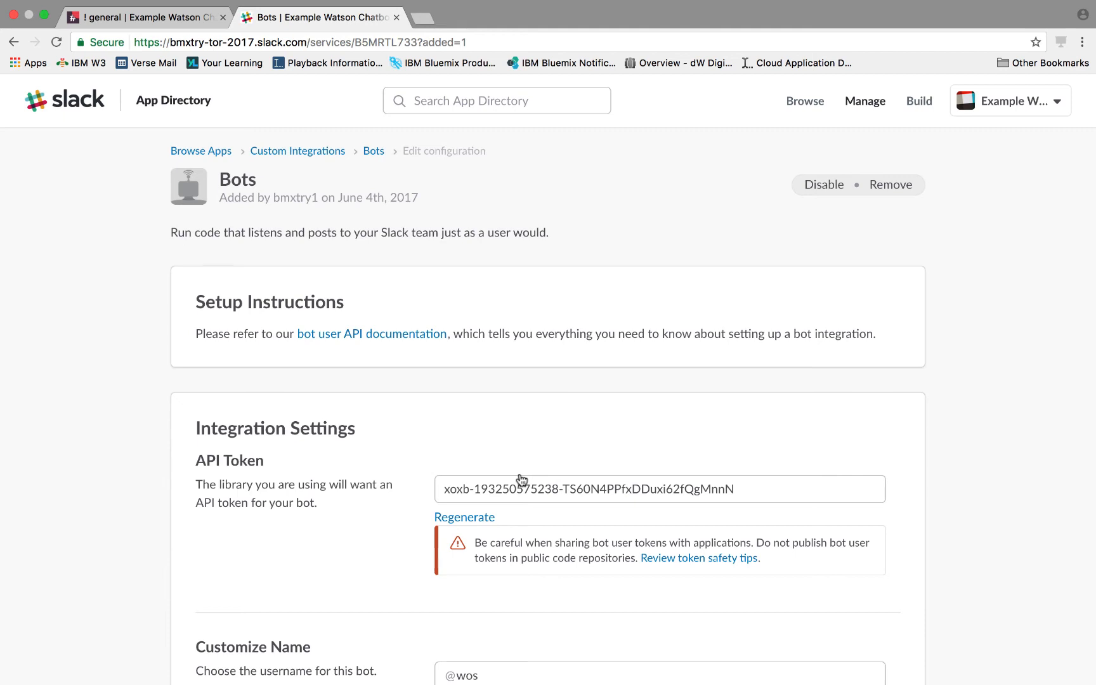
- Copy the new bot's API token
click(742, 488)
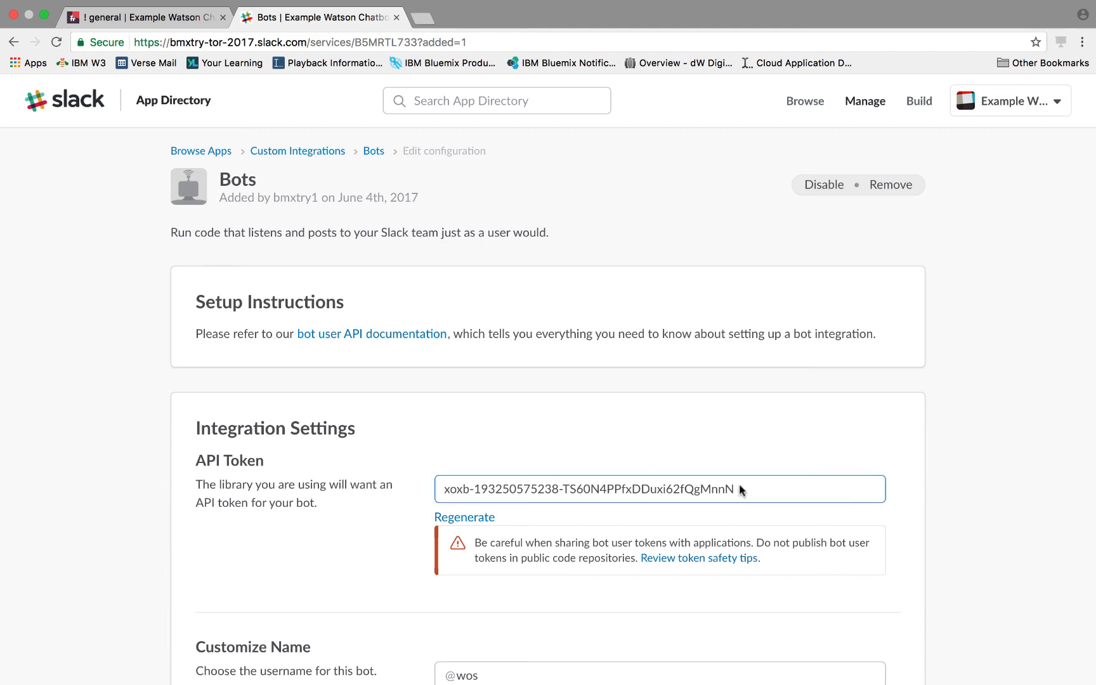
drag(740, 490, 406, 501)
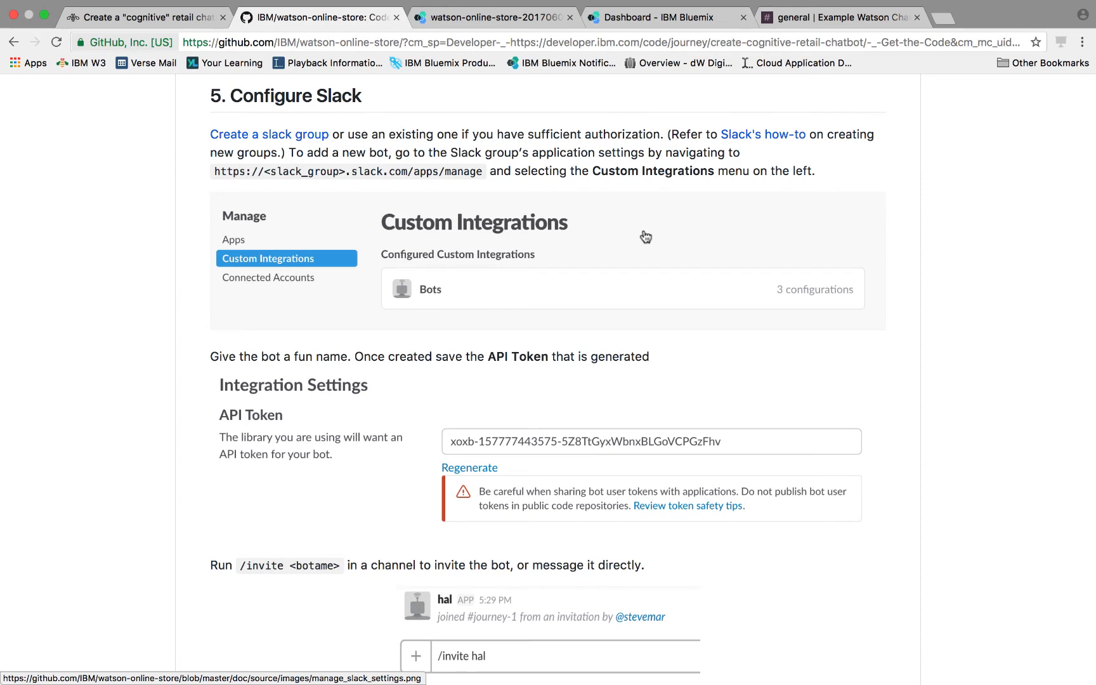
- Open the watson-online-store app from the Bluemix apps dashboard
scroll(646, 236, down, 10)
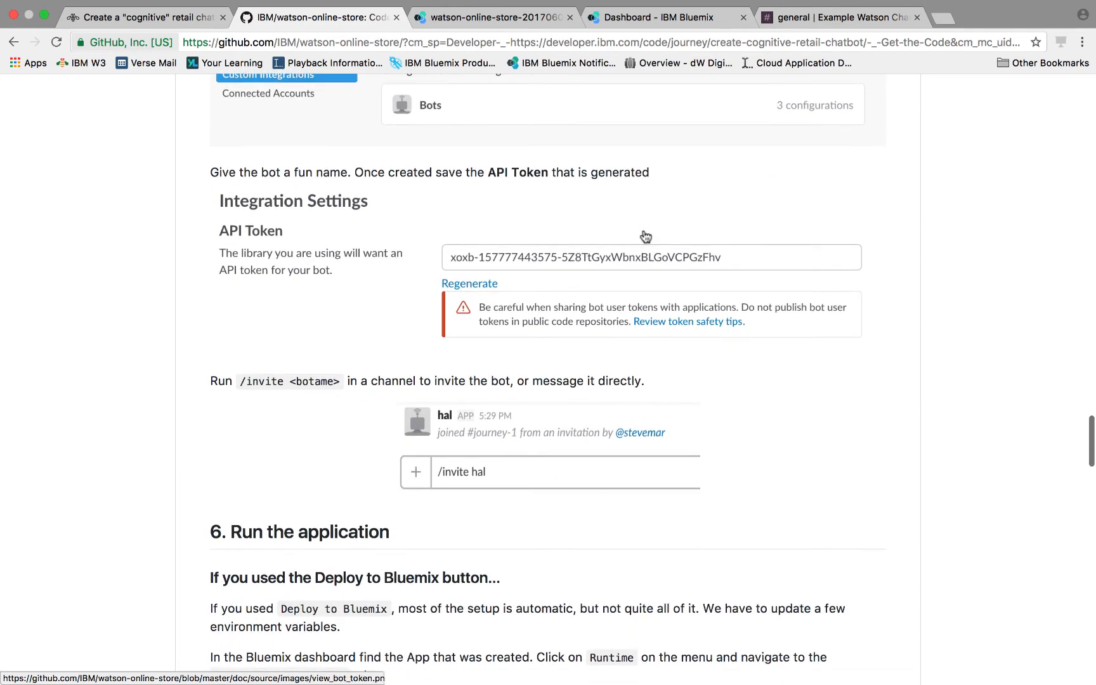
scroll(645, 237, down, 4)
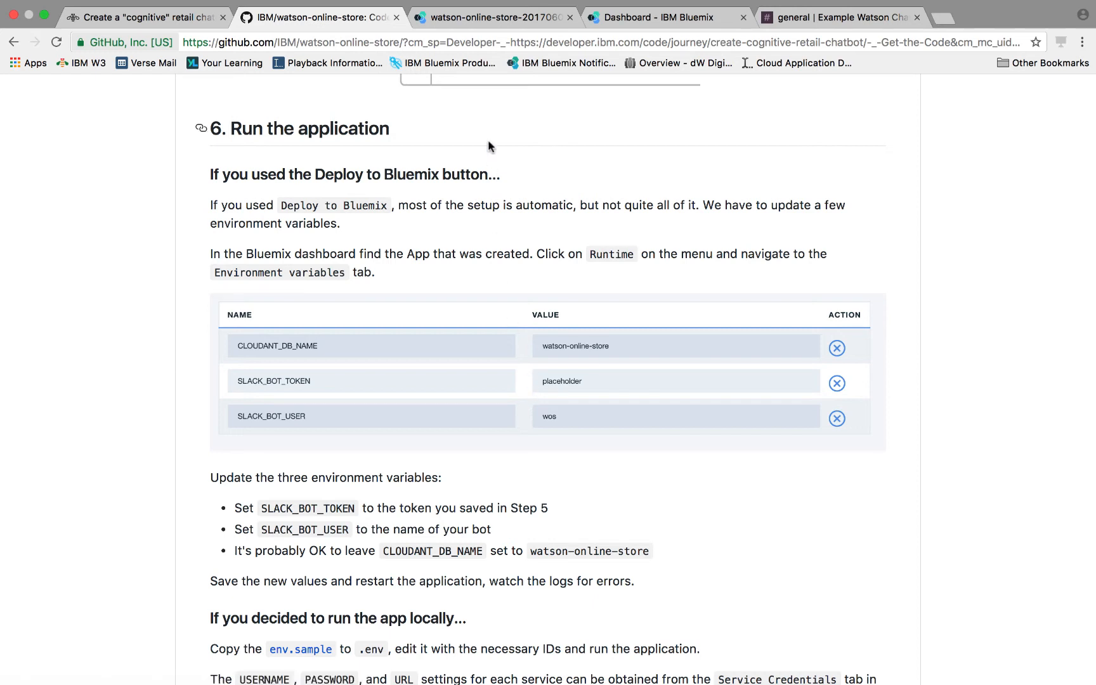
click(463, 19)
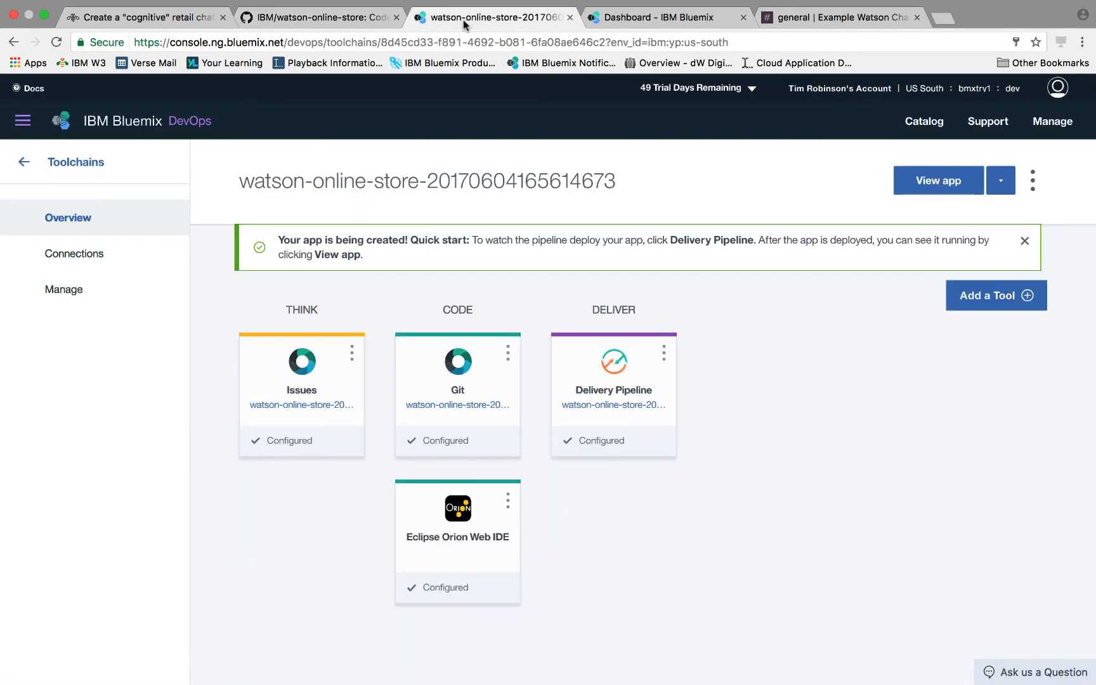
click(23, 120)
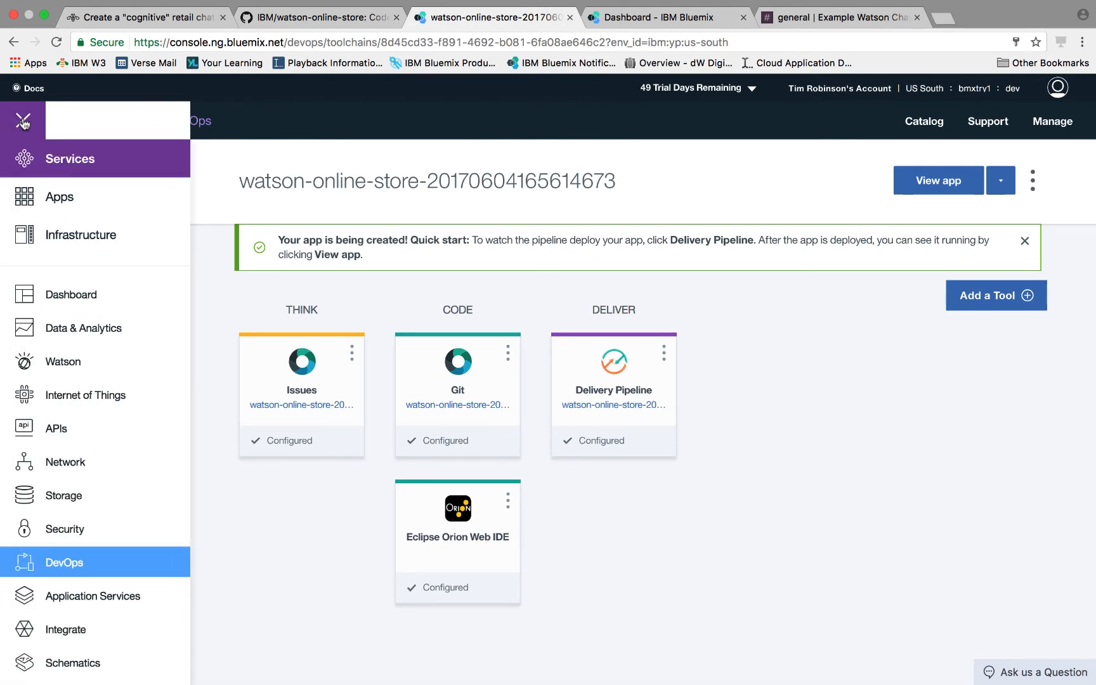
click(57, 198)
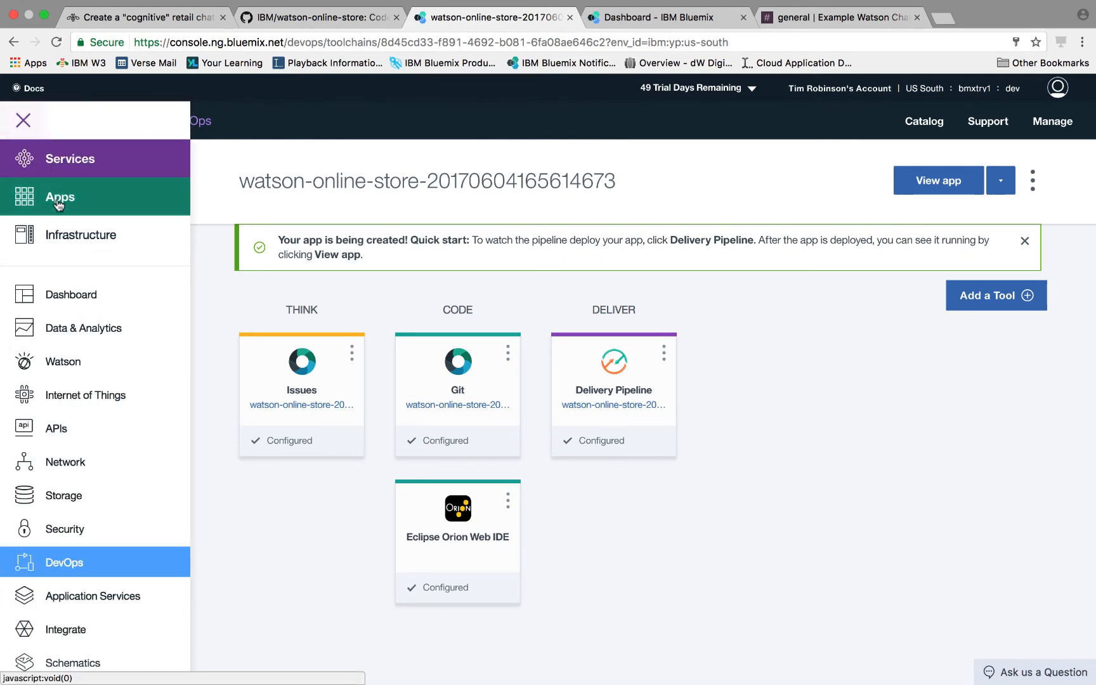
click(61, 295)
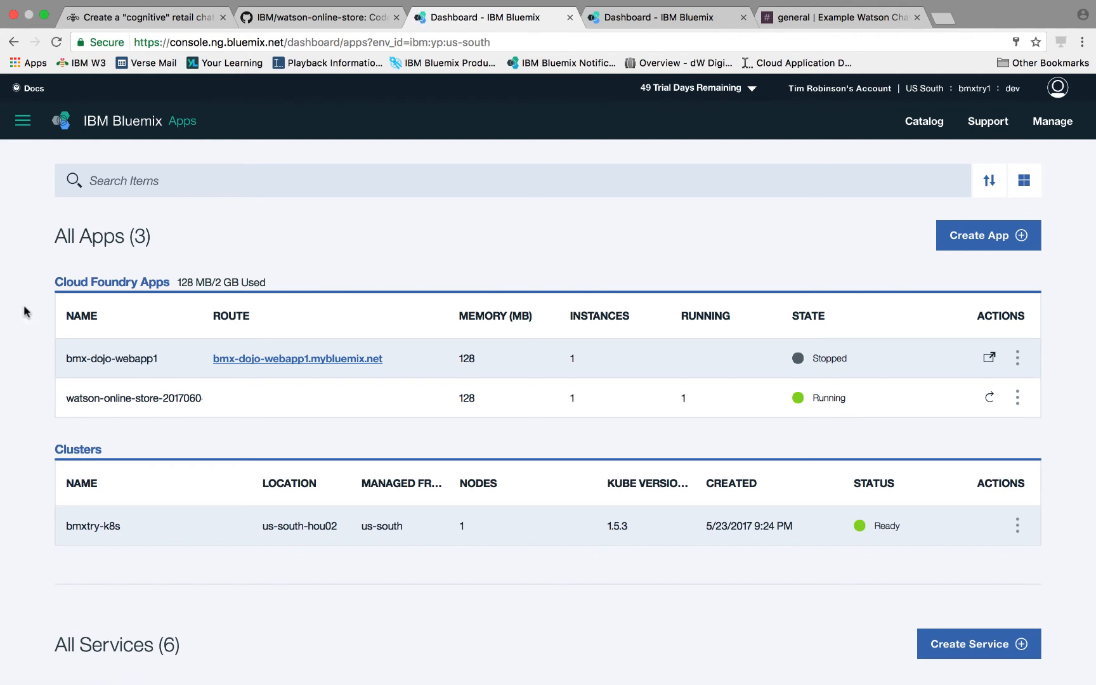
click(116, 404)
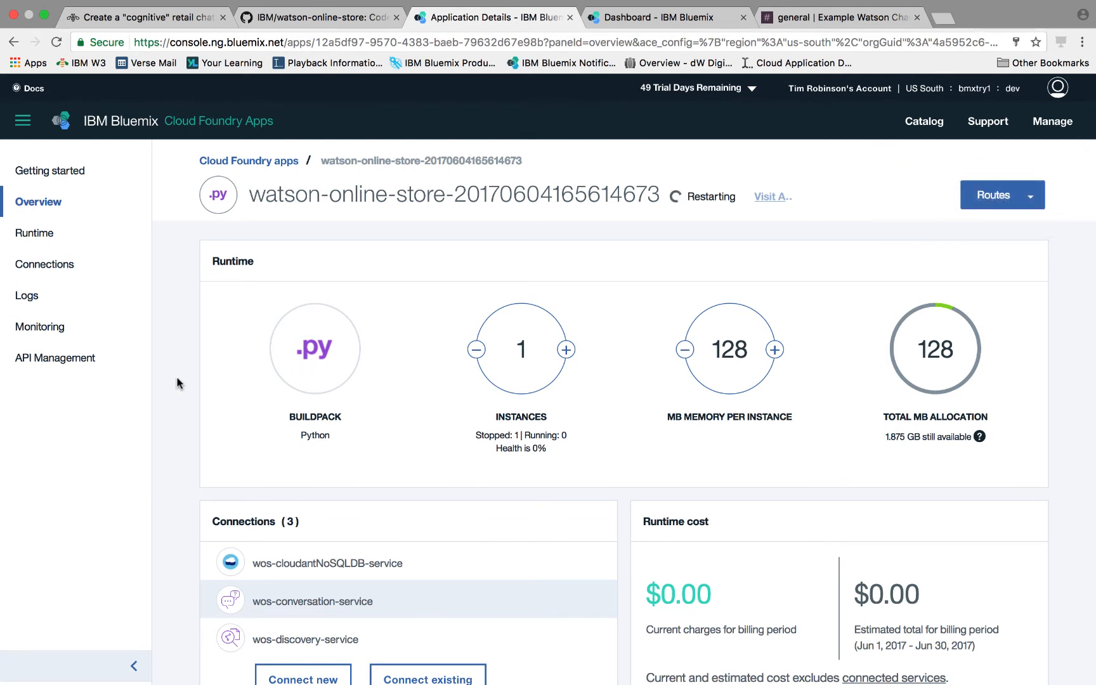
- Set the app's SLACK_BOT_TOKEN environment variable to the copied bot API token and save the variables
scroll(179, 385, down, 4)
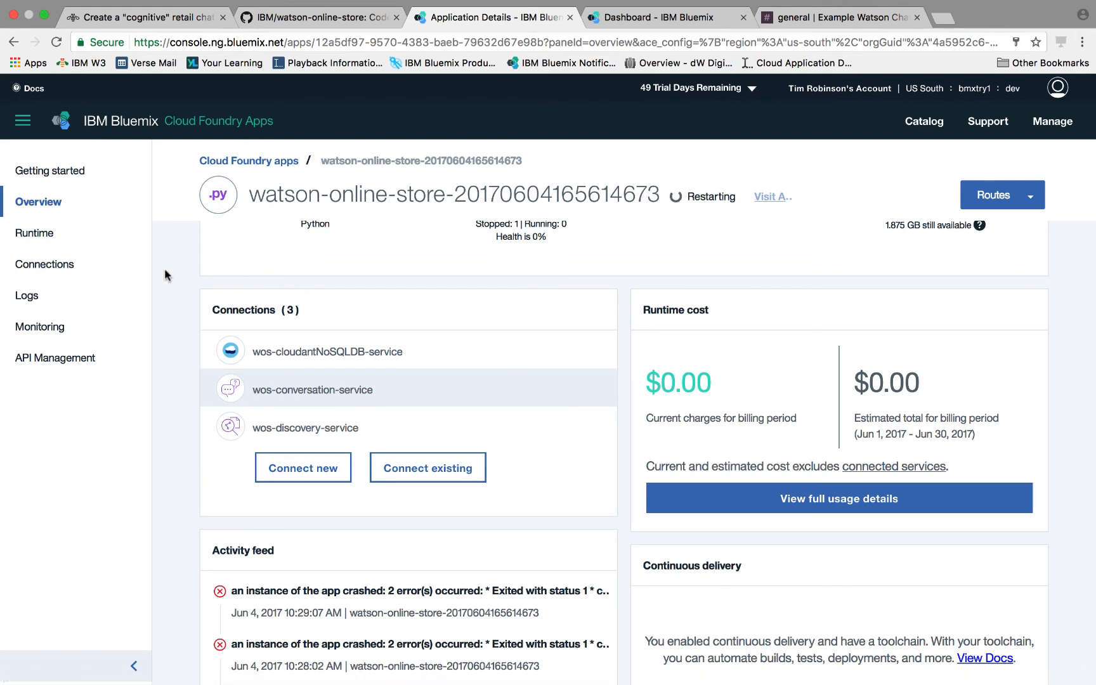
scroll(165, 274, up, 3)
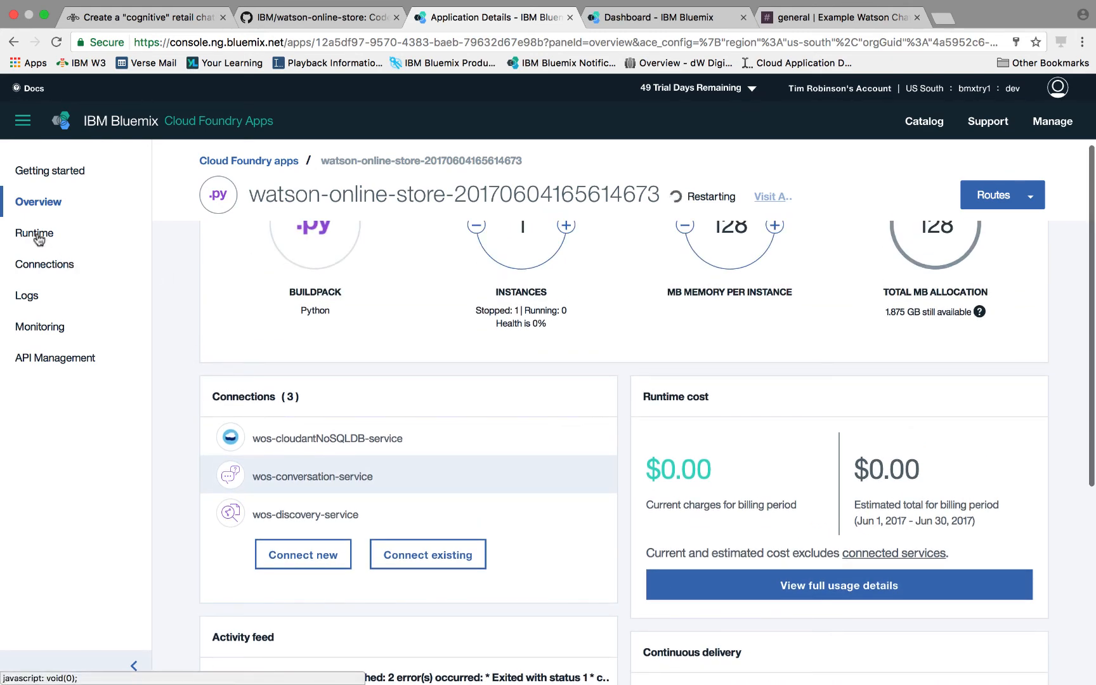
click(36, 235)
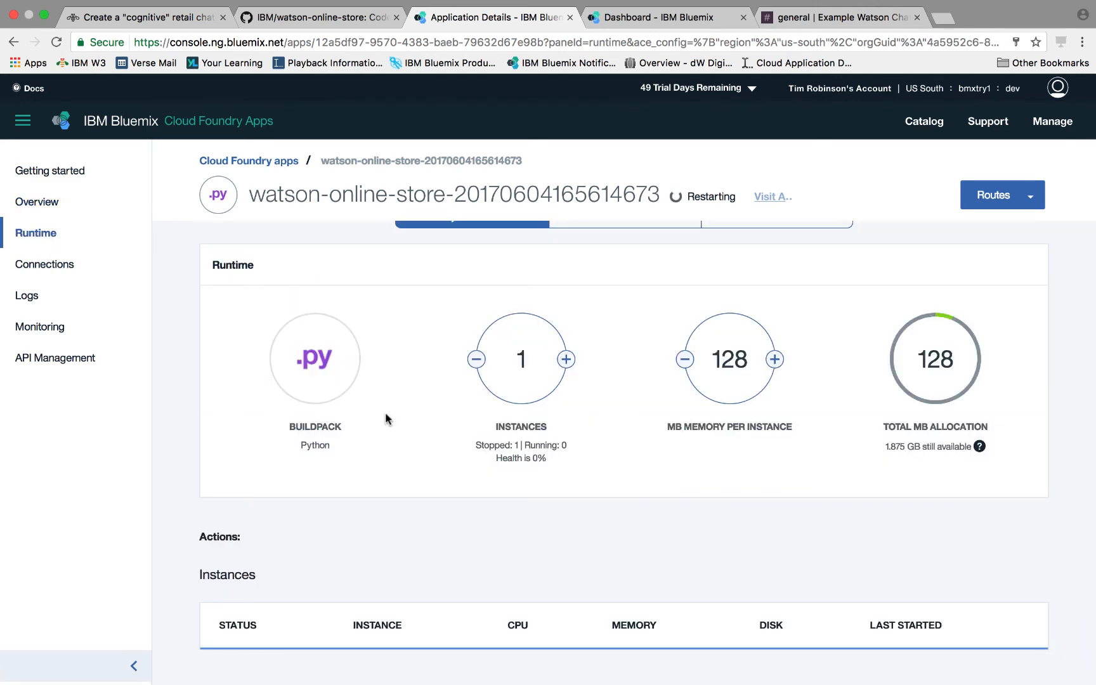
scroll(386, 412, up, 1)
click(613, 261)
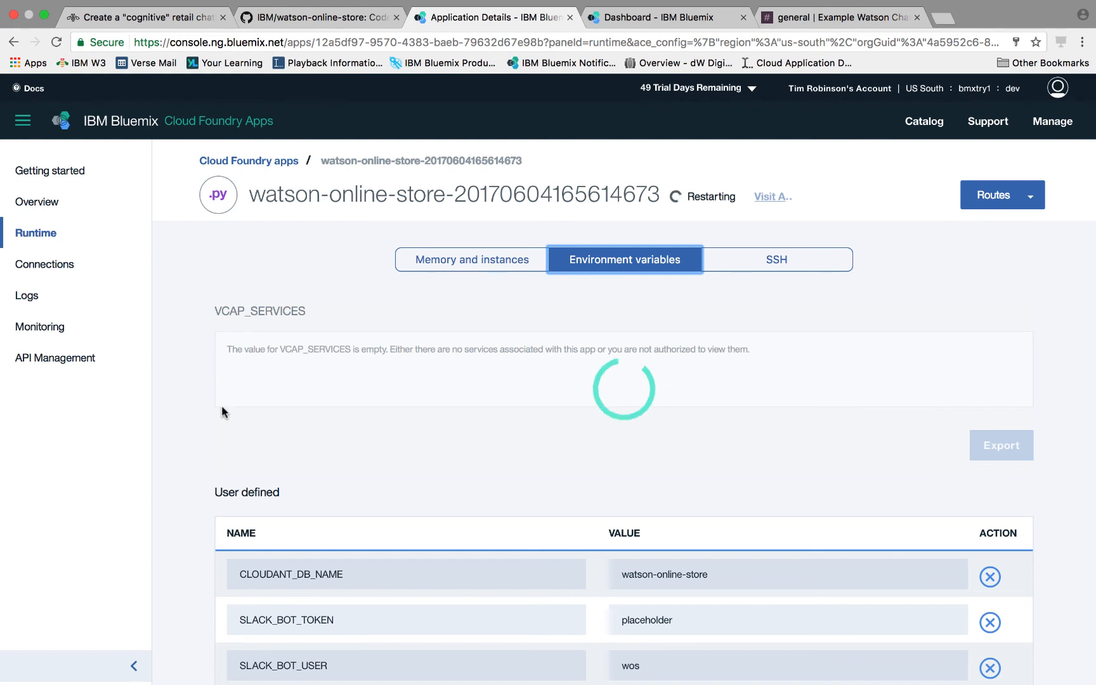
scroll(168, 406, down, 4)
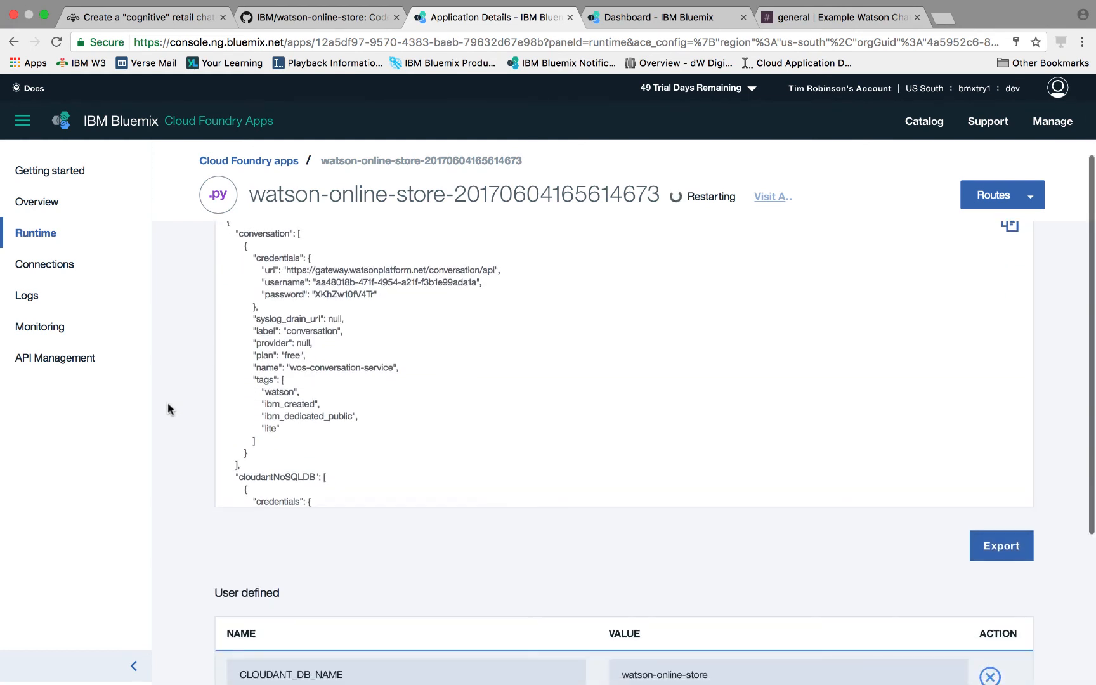
scroll(168, 402, down, 7)
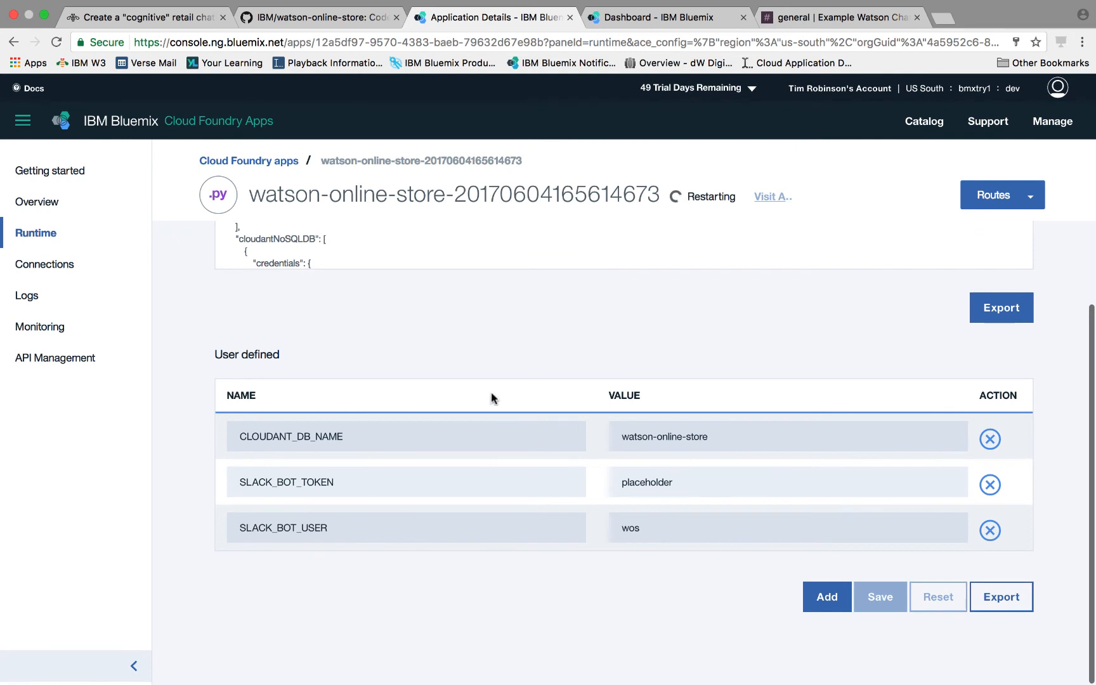
click(689, 480)
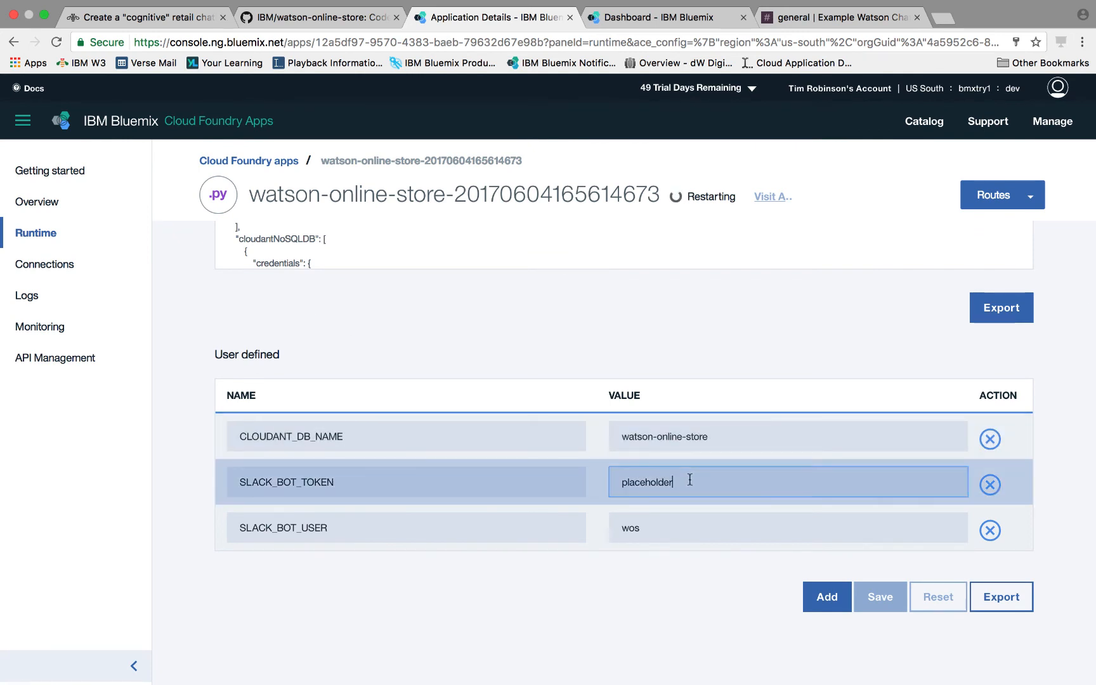
drag(689, 480, 584, 480)
key(BackSpace)
key(super+v)
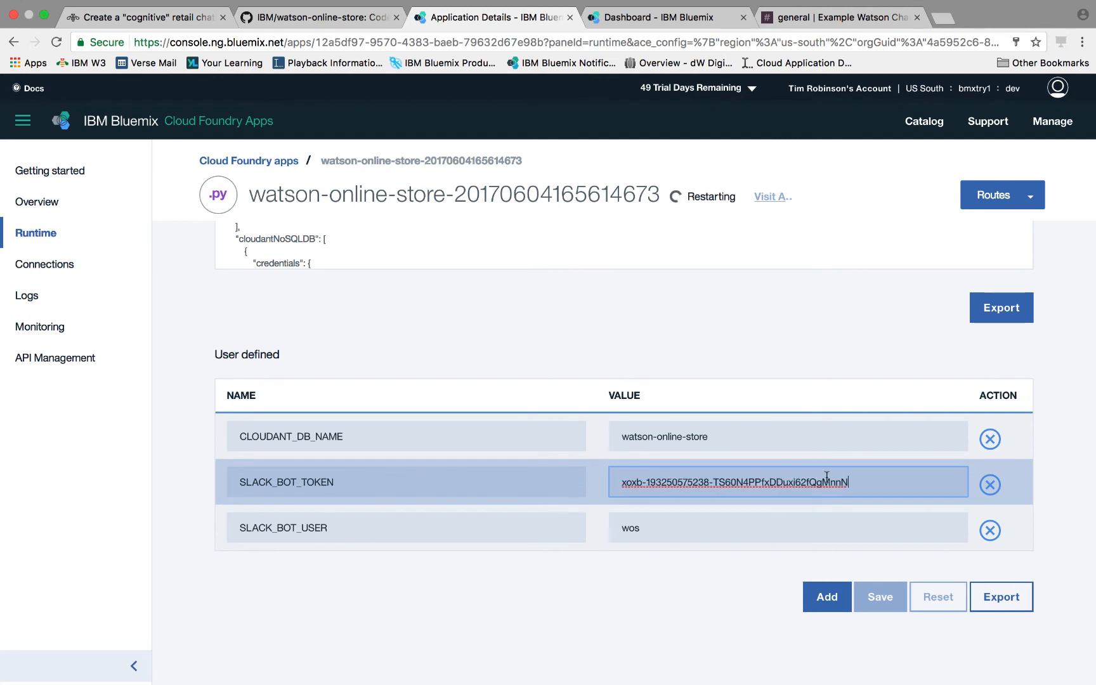
click(831, 521)
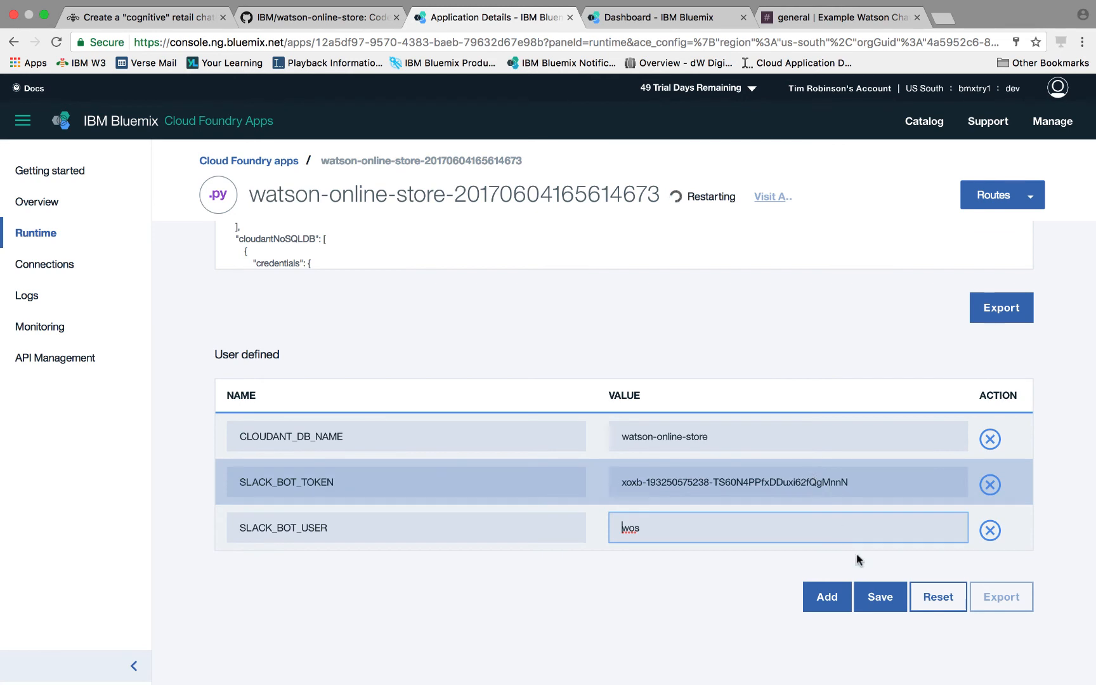
click(881, 597)
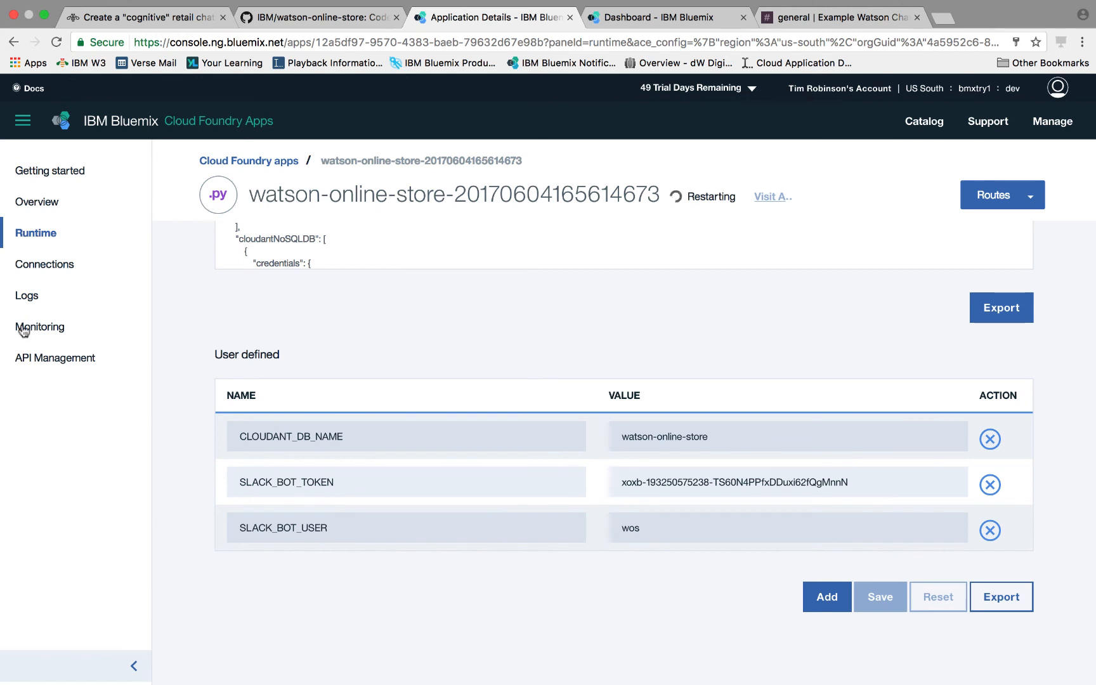
- Check the application's logs
click(26, 297)
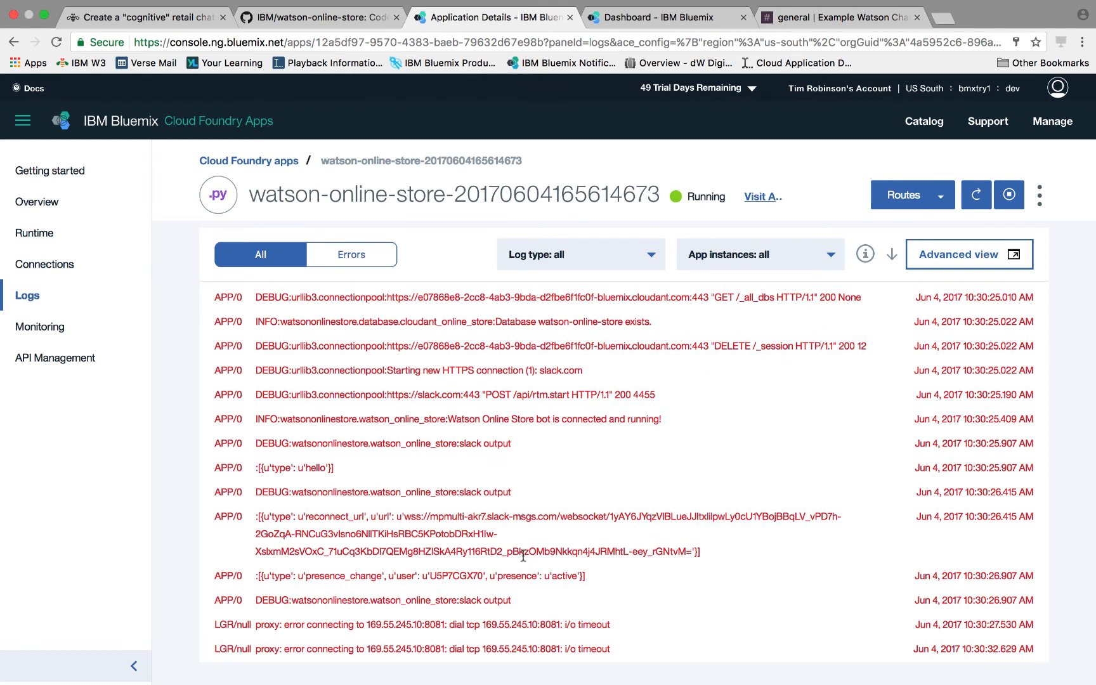
click(809, 19)
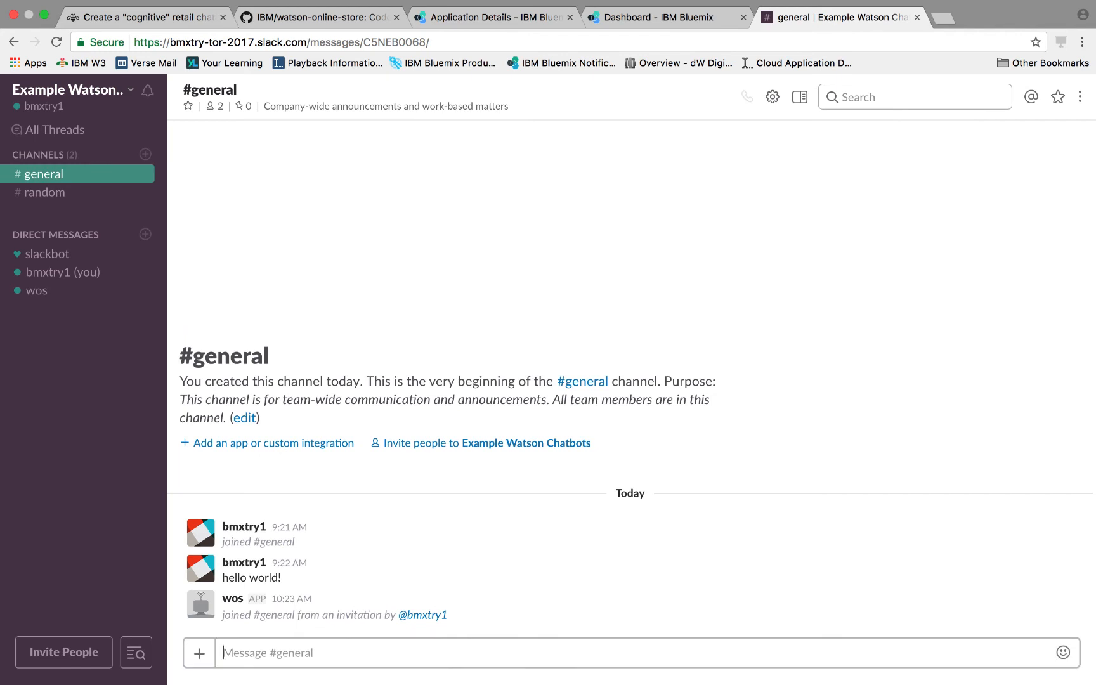
text(@wos Hi)
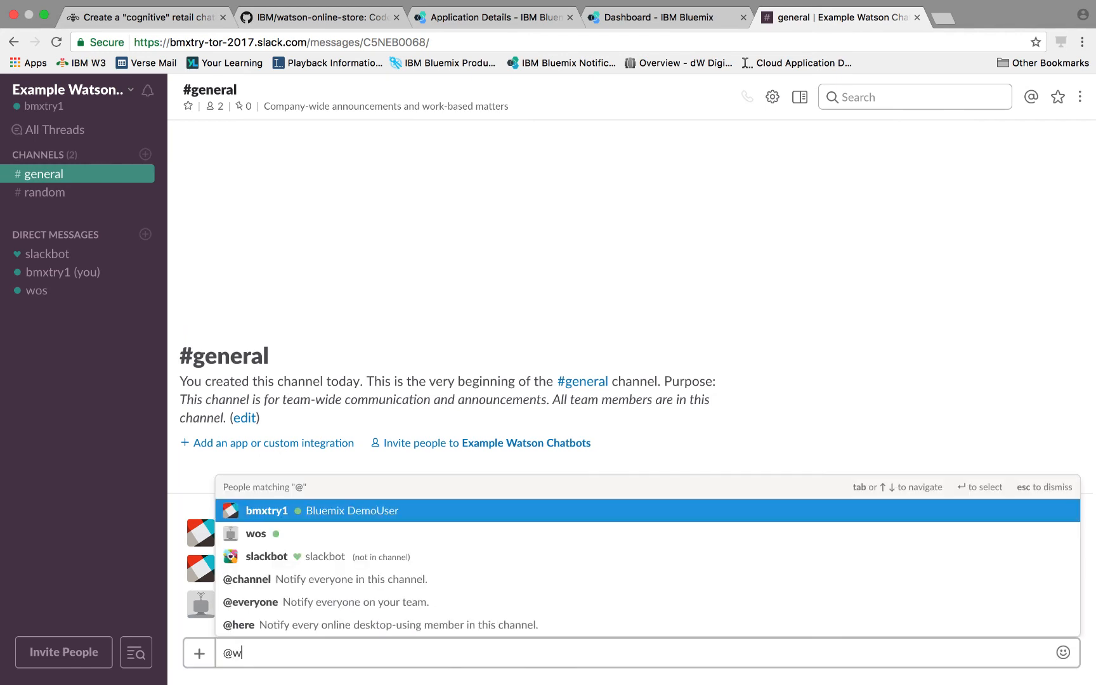
key(Return)
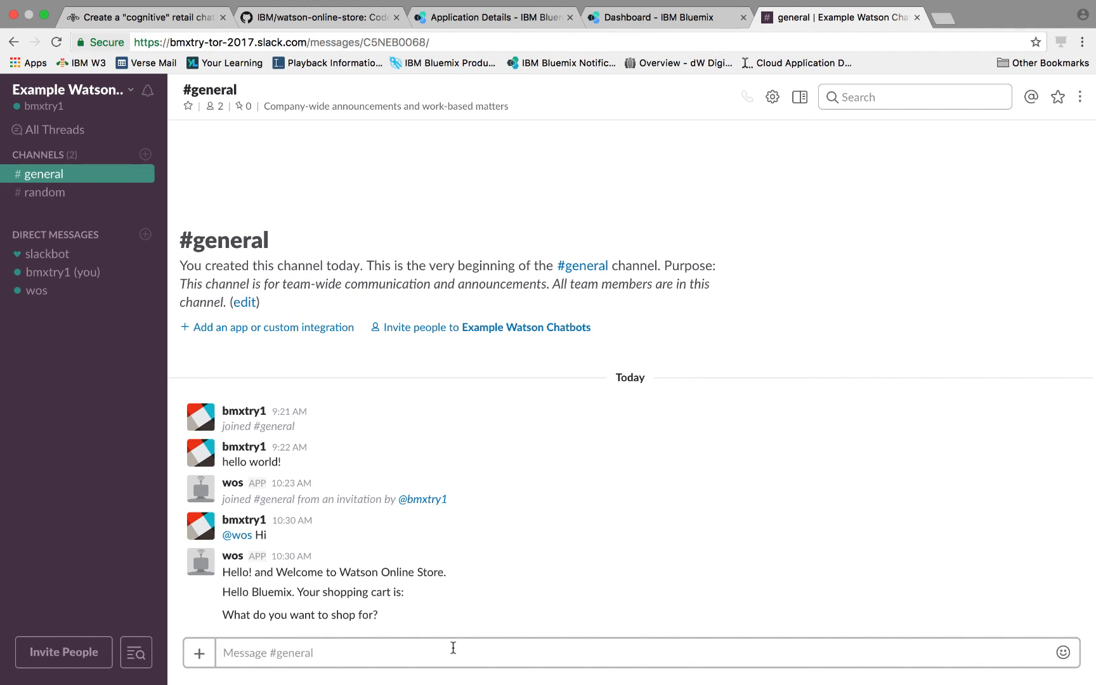
text(@)
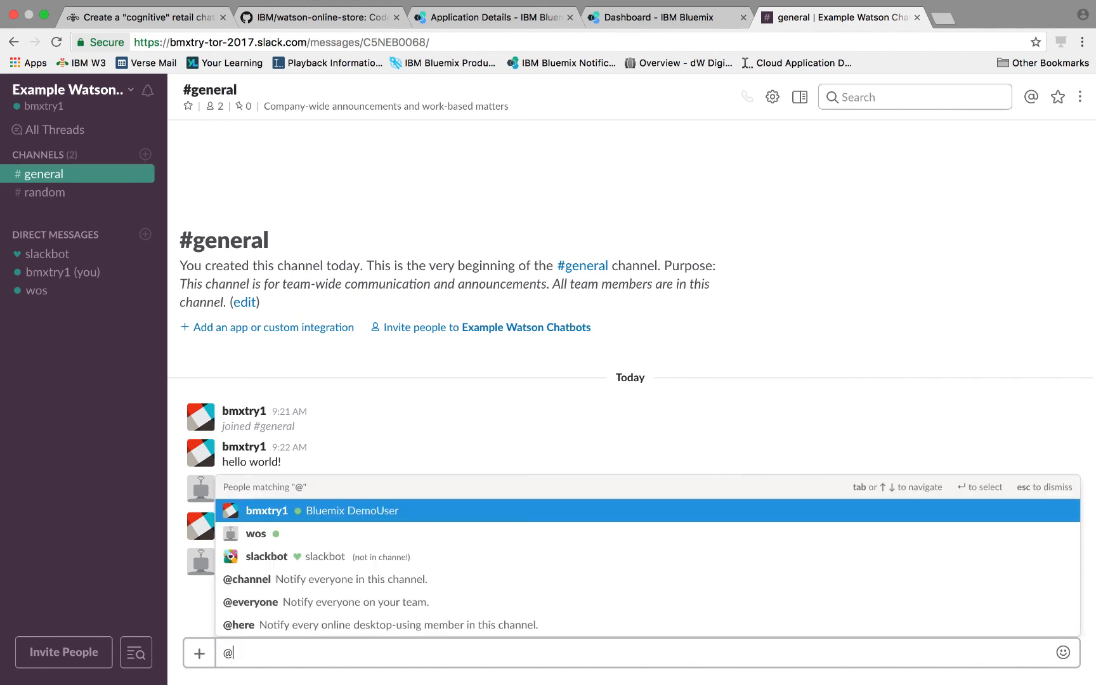
text(wos I'm look)
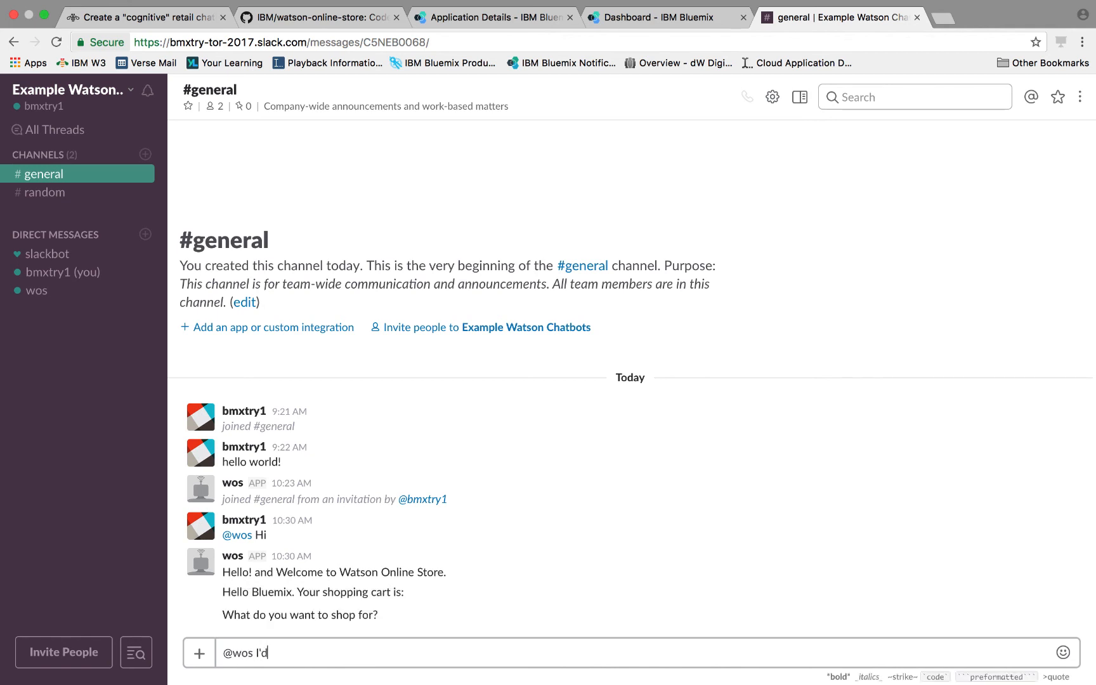
text(ing fo)
key(BackSpace)
key(BackSpace)
key(BackSpace)
key(BackSpace)
text(g for a mug)
key(Return)
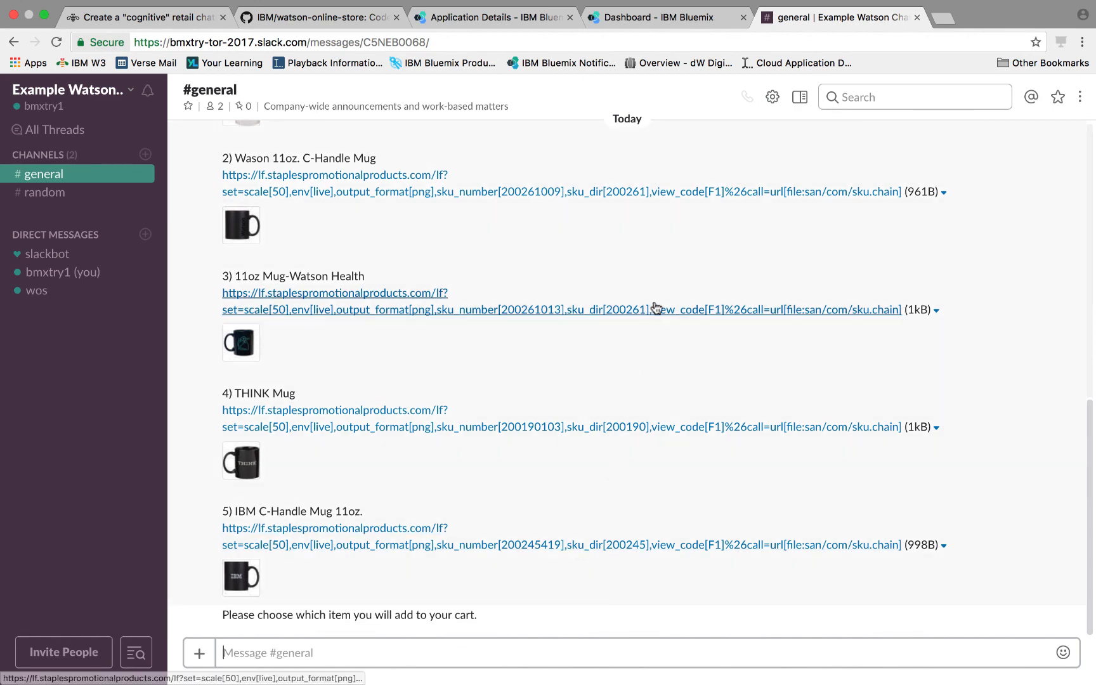
scroll(656, 308, up, 1)
scroll(656, 308, up, 5)
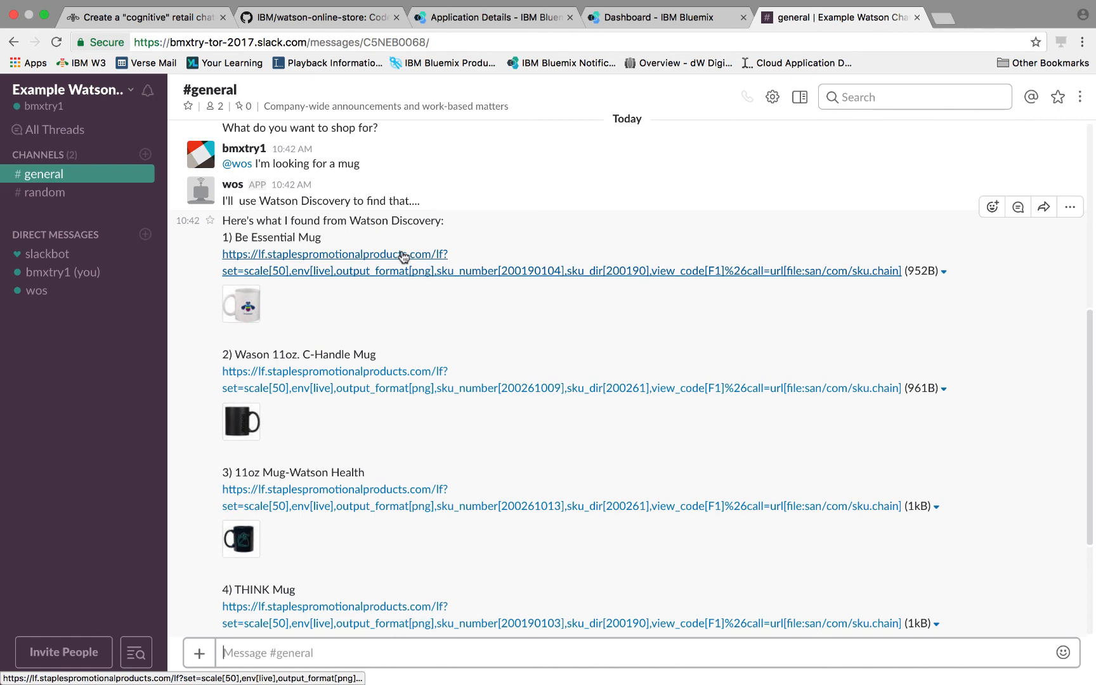
scroll(406, 317, down, 5)
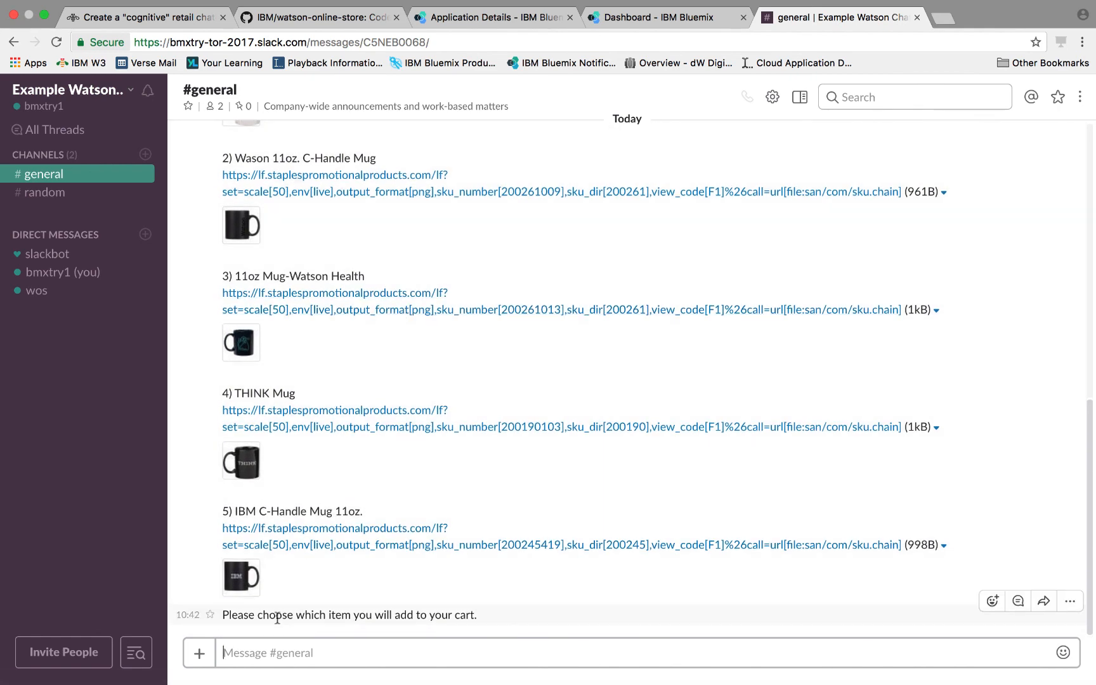
scroll(418, 381, up, 3)
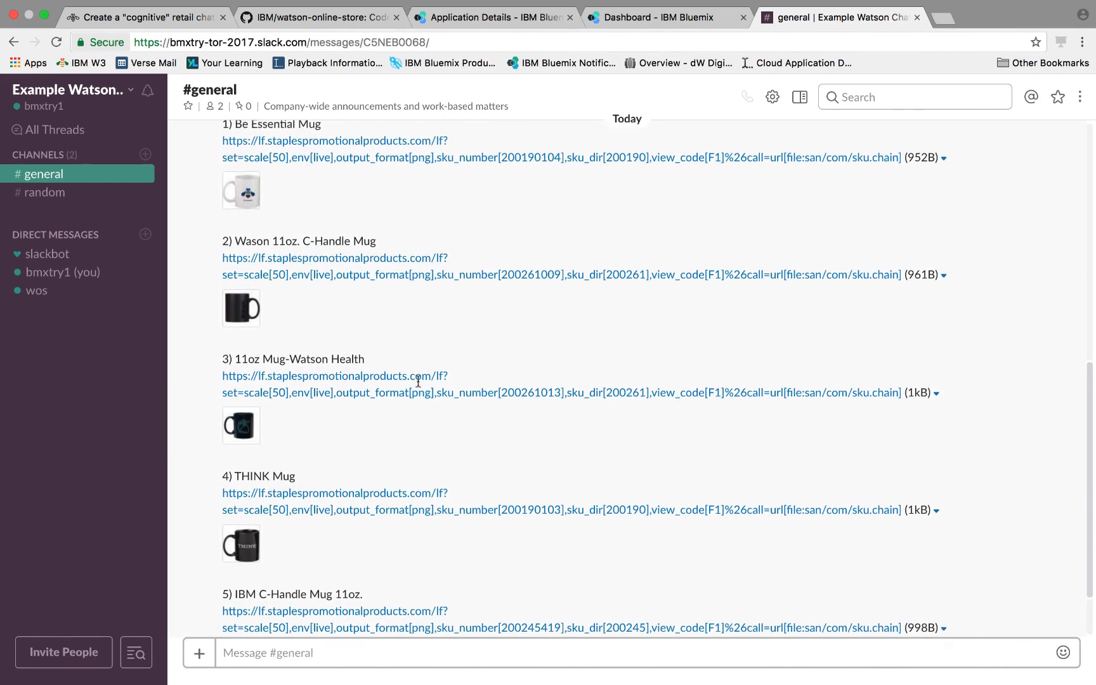
scroll(418, 381, down, 1)
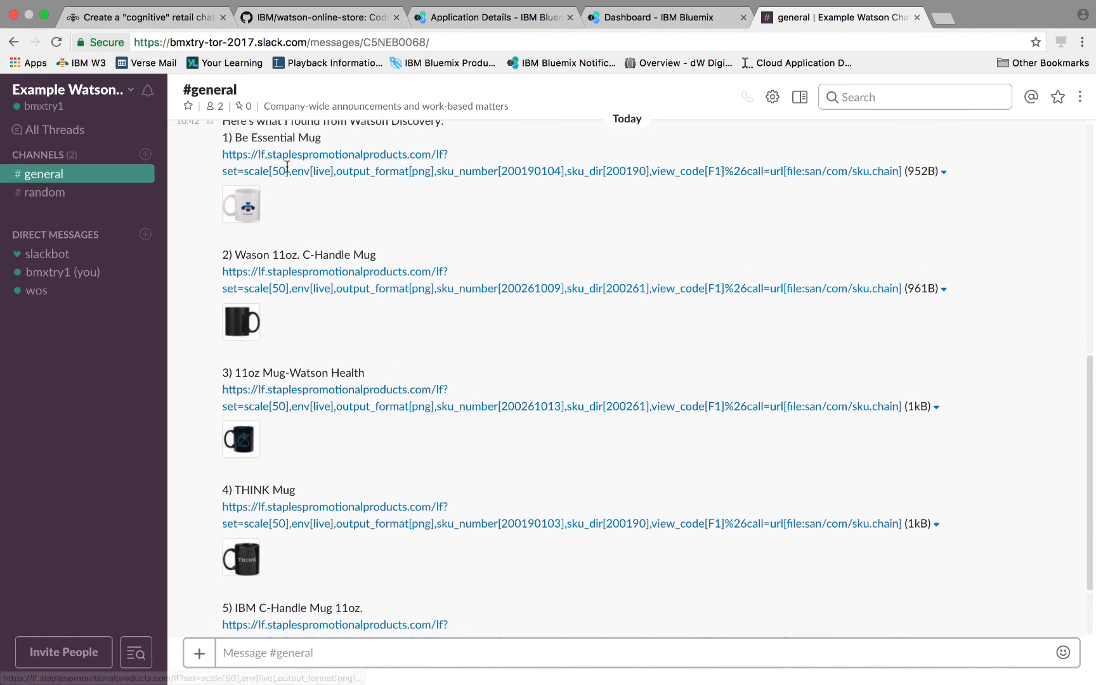
scroll(440, 301, down, 5)
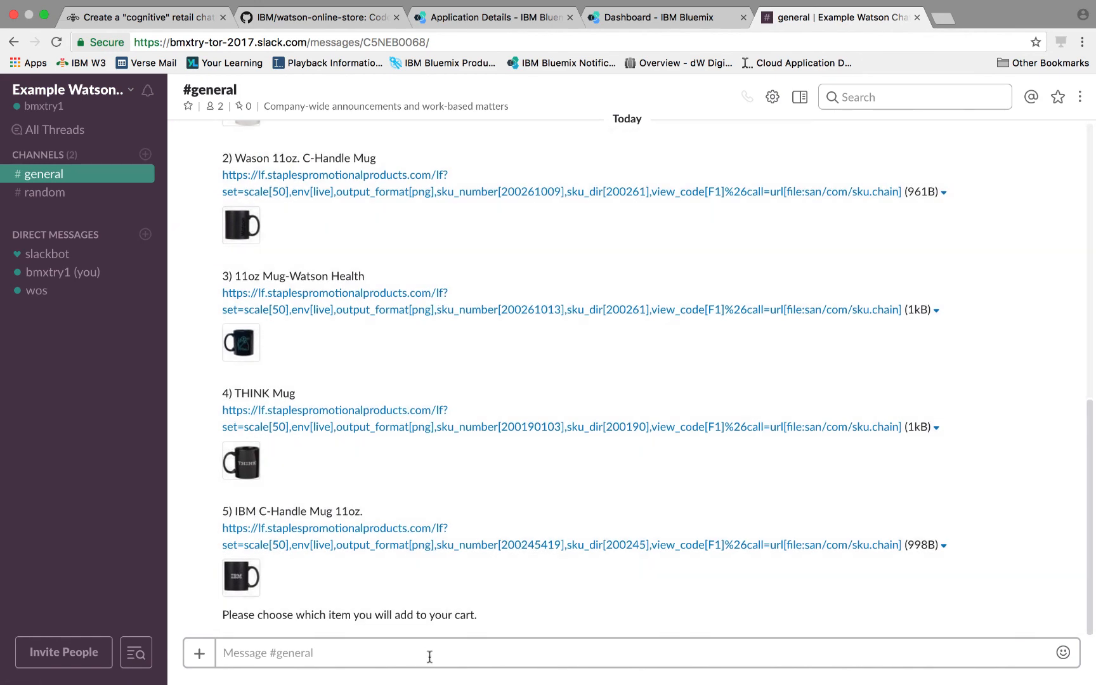
text(@wos )
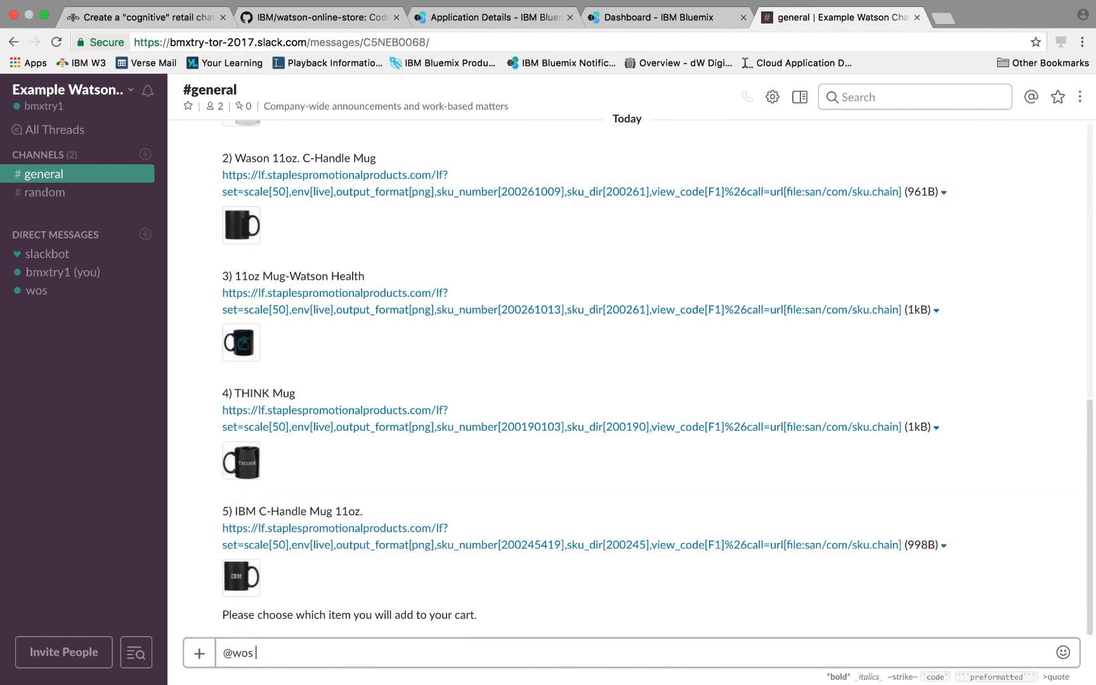
text(1)
key(Return)
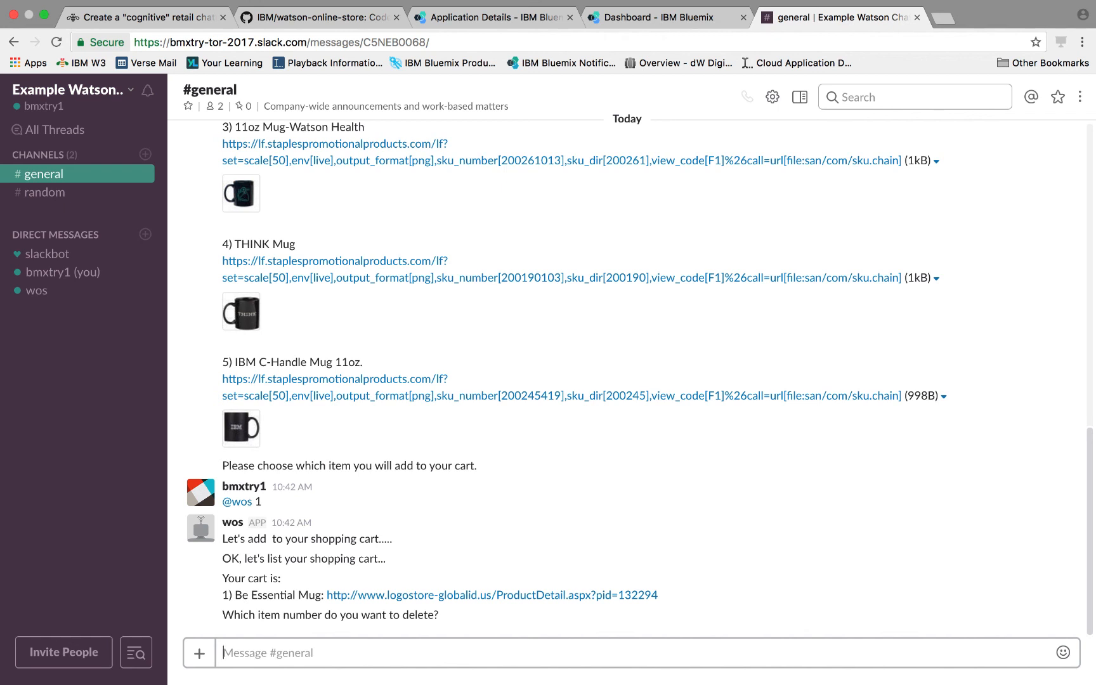
text(rel)
key(BackSpace)
key(BackSpace)
key(BackSpace)
text(@)
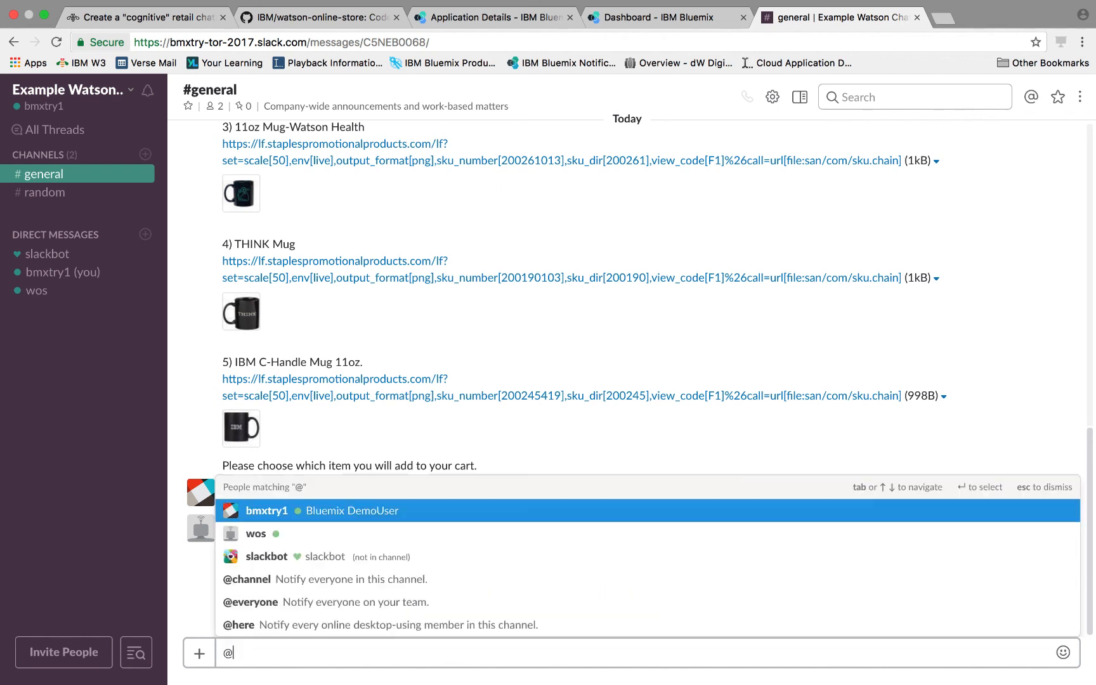
text(wos non)
key(BackSpace)
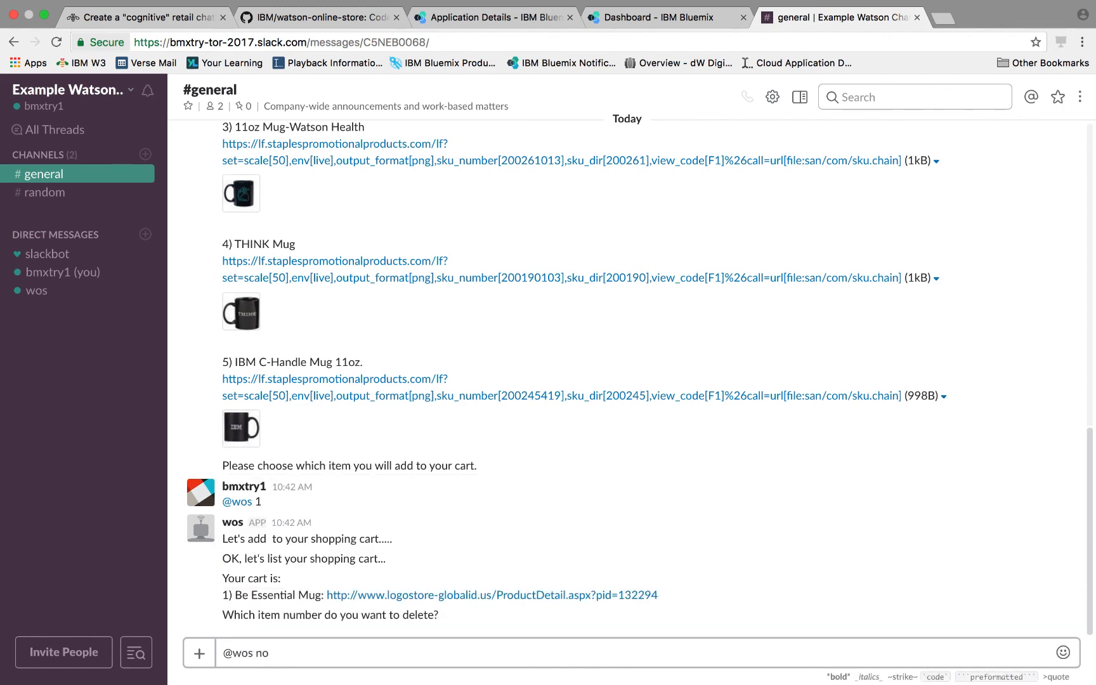
text(ne)
key(Return)
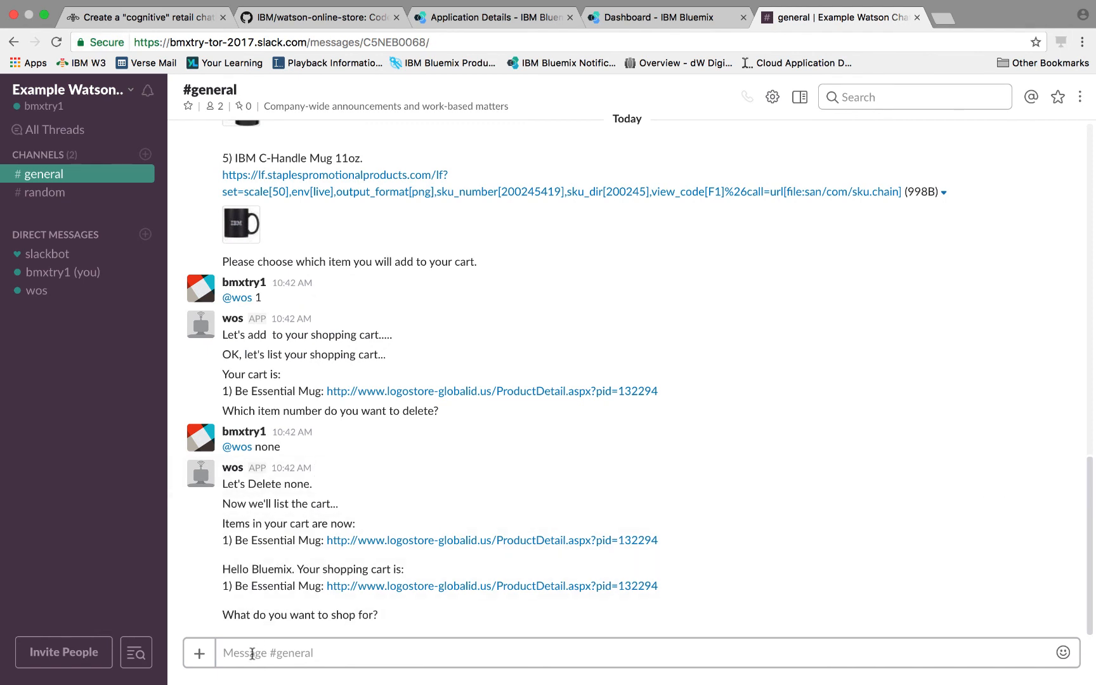
text(@woa)
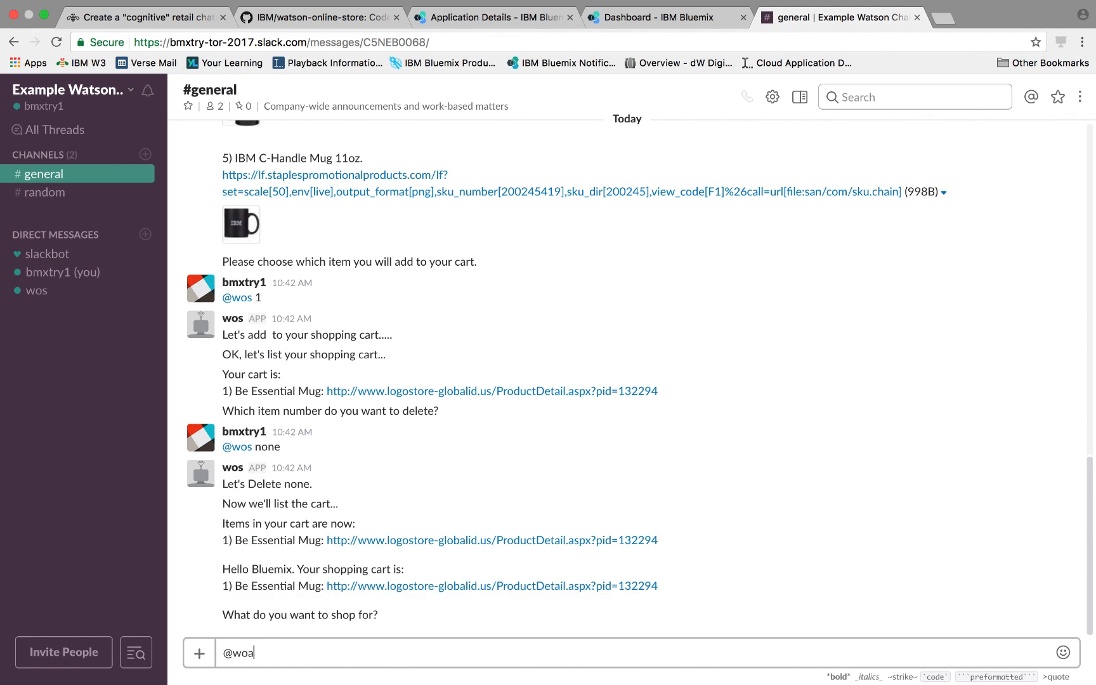
key(BackSpace)
text(s a sweatshirt)
key(Return)
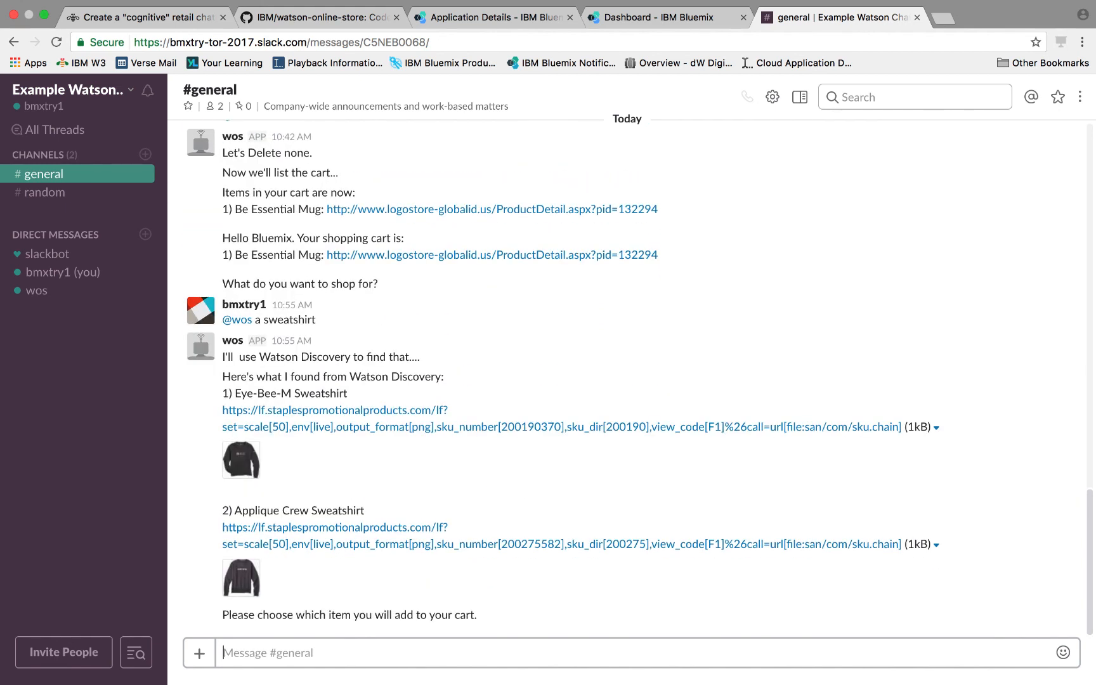
text(@wos 1)
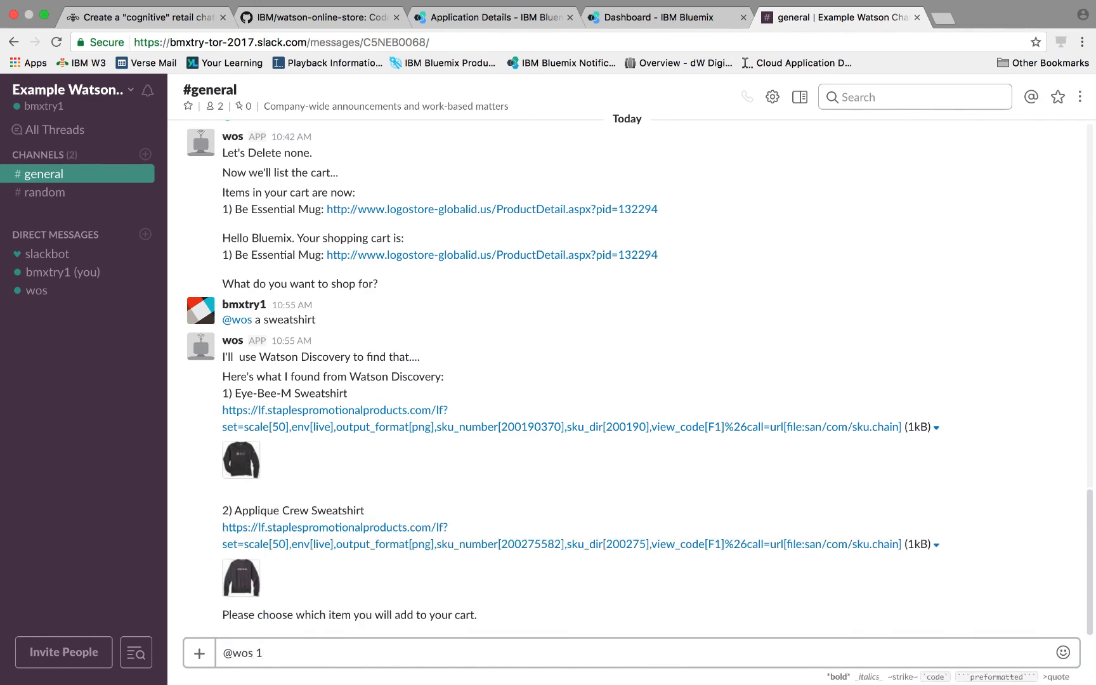
key(Return)
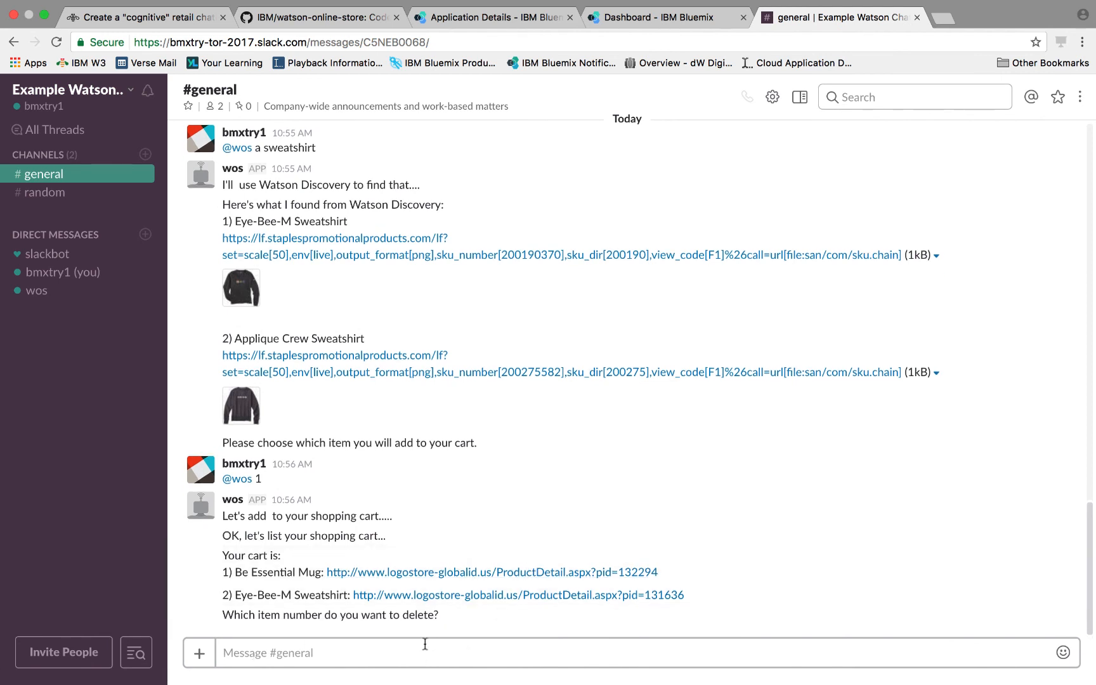
text(@wos )
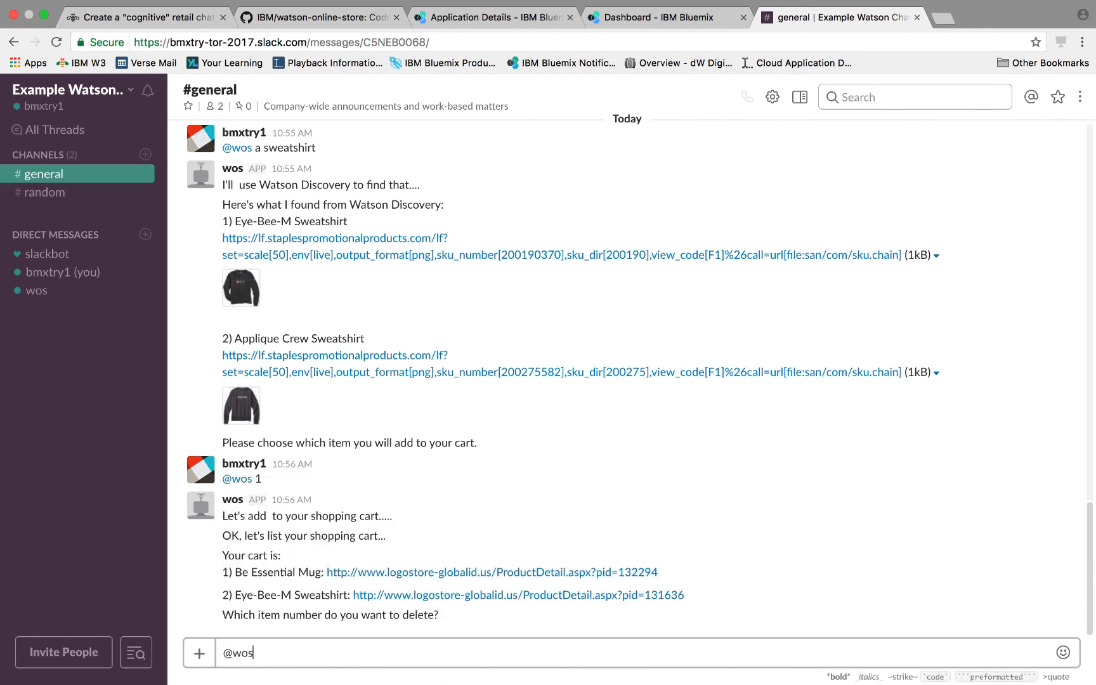
text(1)
key(Return)
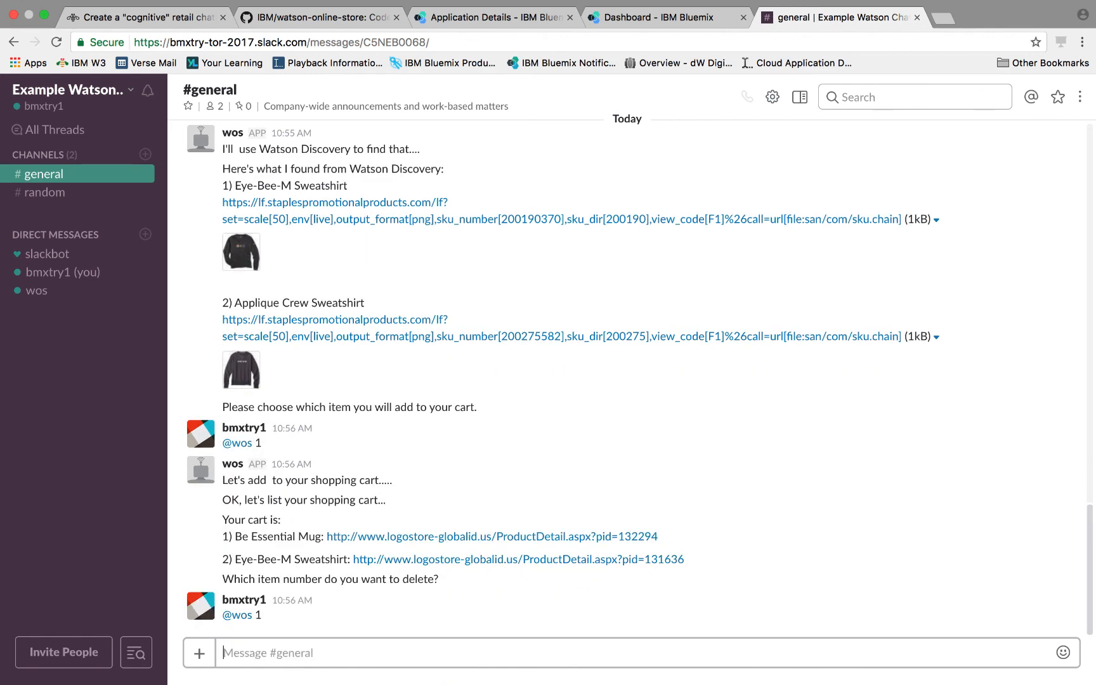